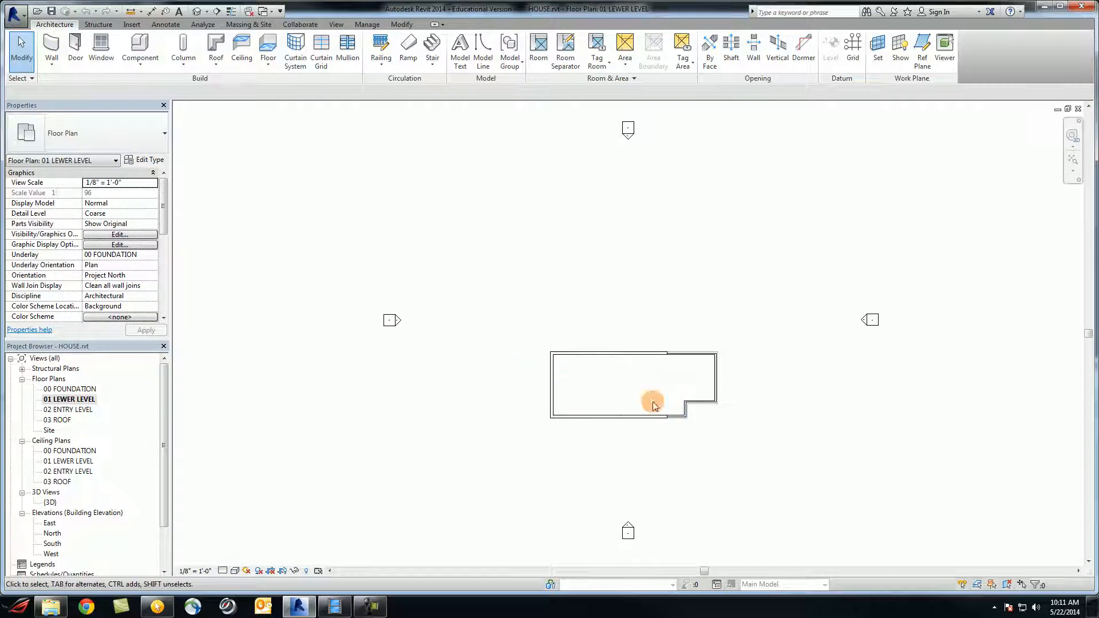
Start an architectural floor on the lower level and pick the inner edges of the north, west, south and short notch walls as boundary lines.
scroll(651, 400, up, 3)
scroll(617, 342, up, 3)
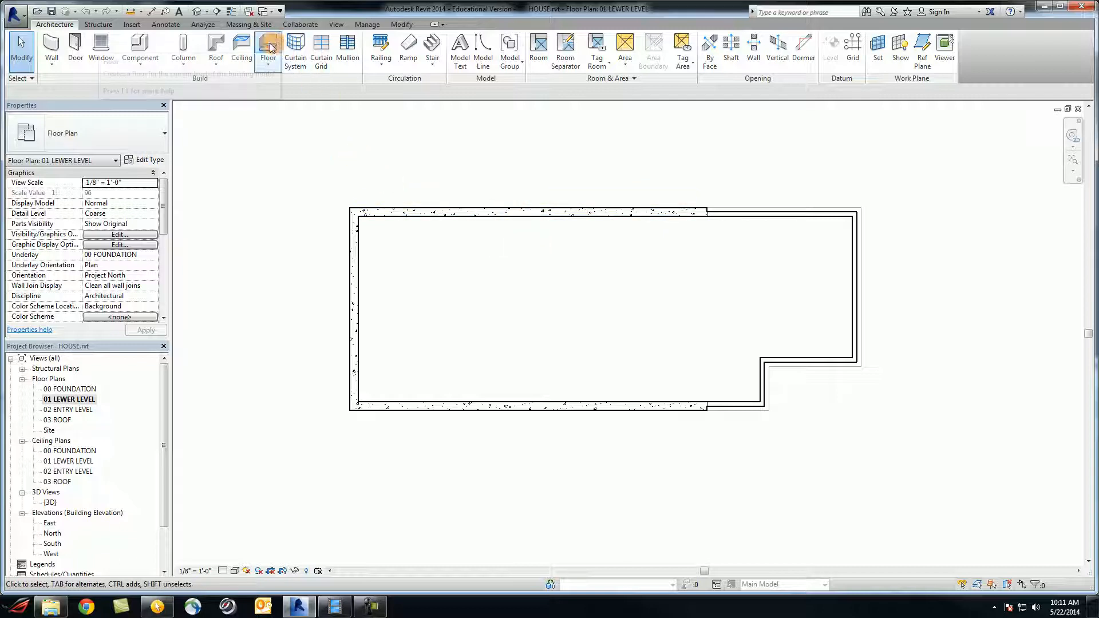
click(267, 66)
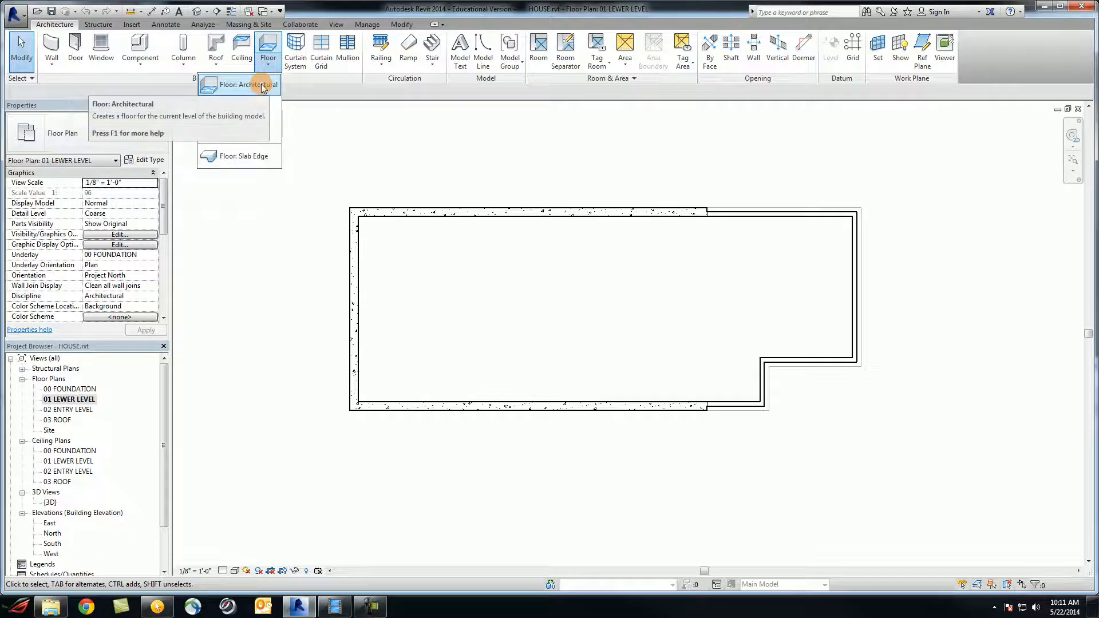
click(262, 86)
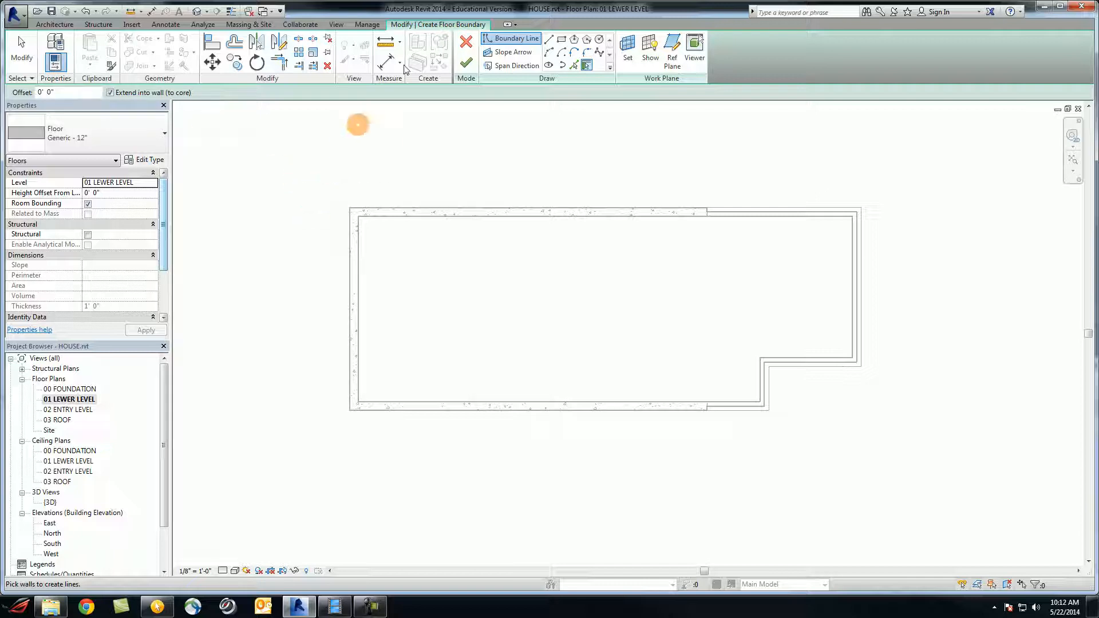
click(574, 66)
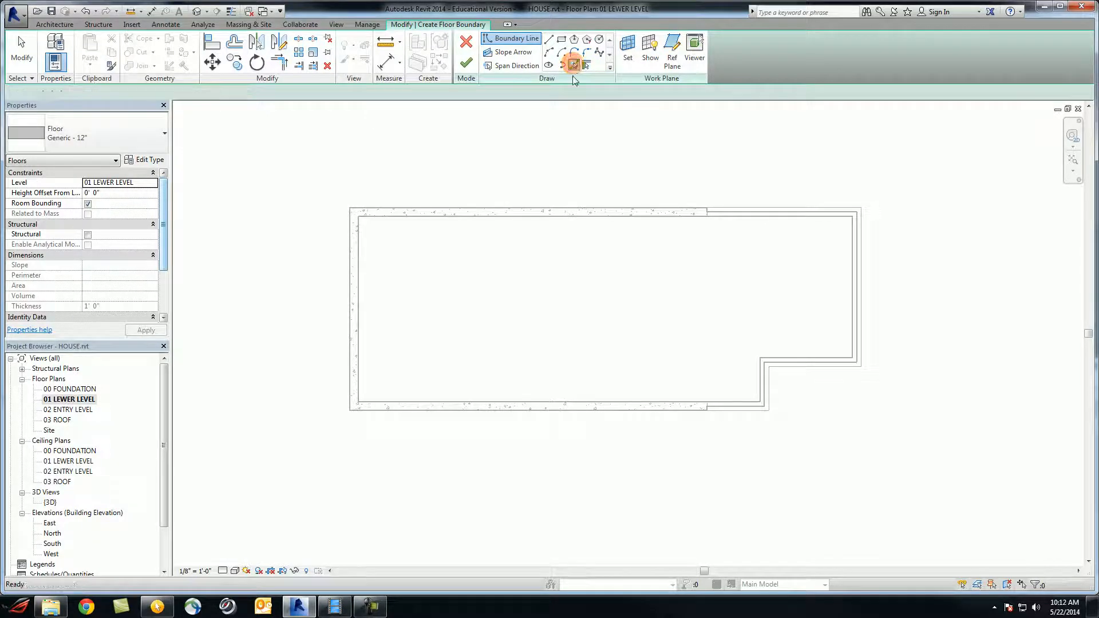
click(531, 216)
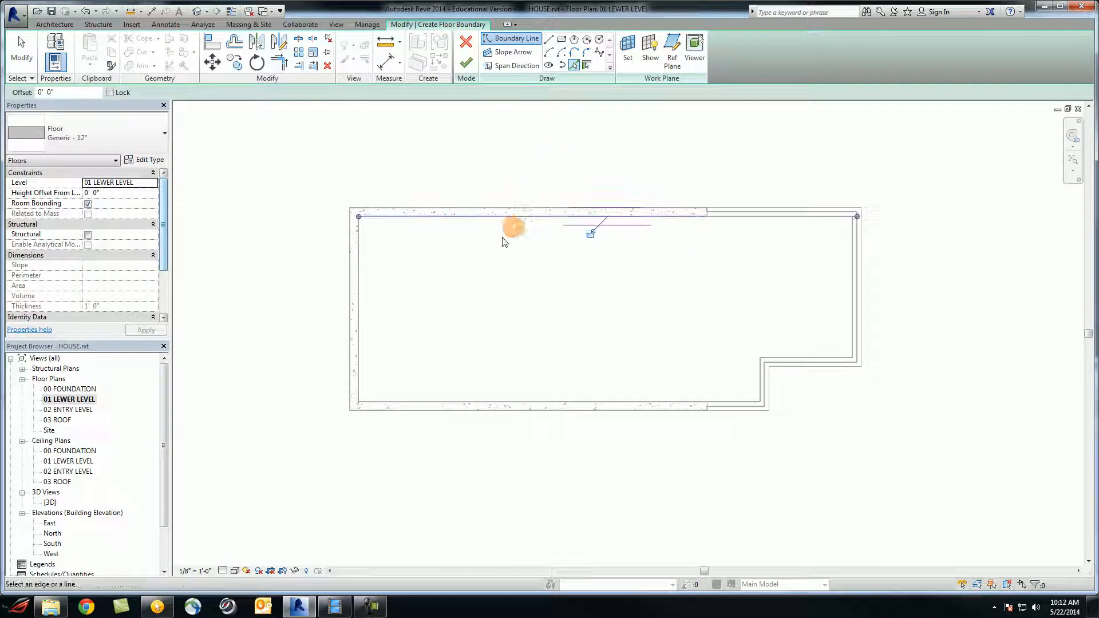
click(359, 272)
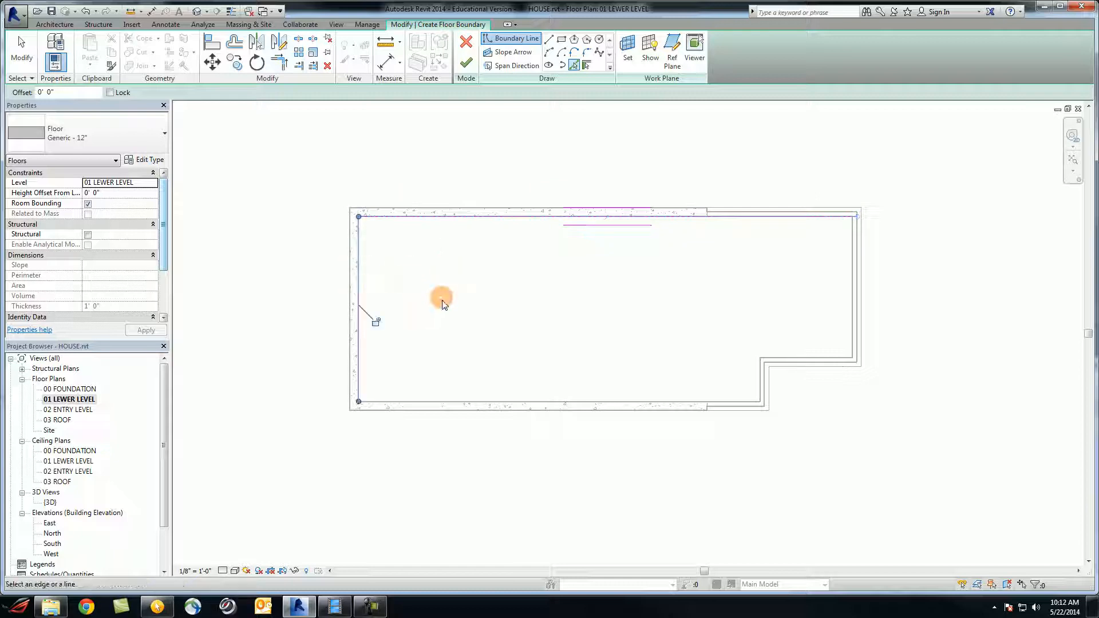
click(485, 403)
click(761, 380)
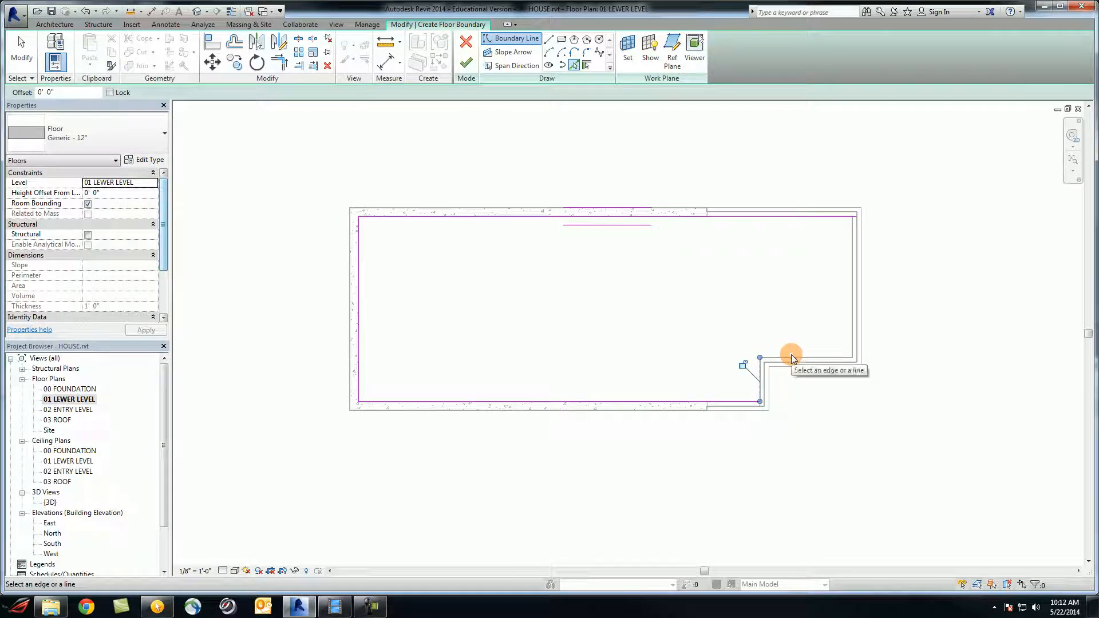
Add the inner edges of the notch's horizontal wall and the east wall to the floor boundary, and try to finish the floor.
scroll(824, 343, up, 3)
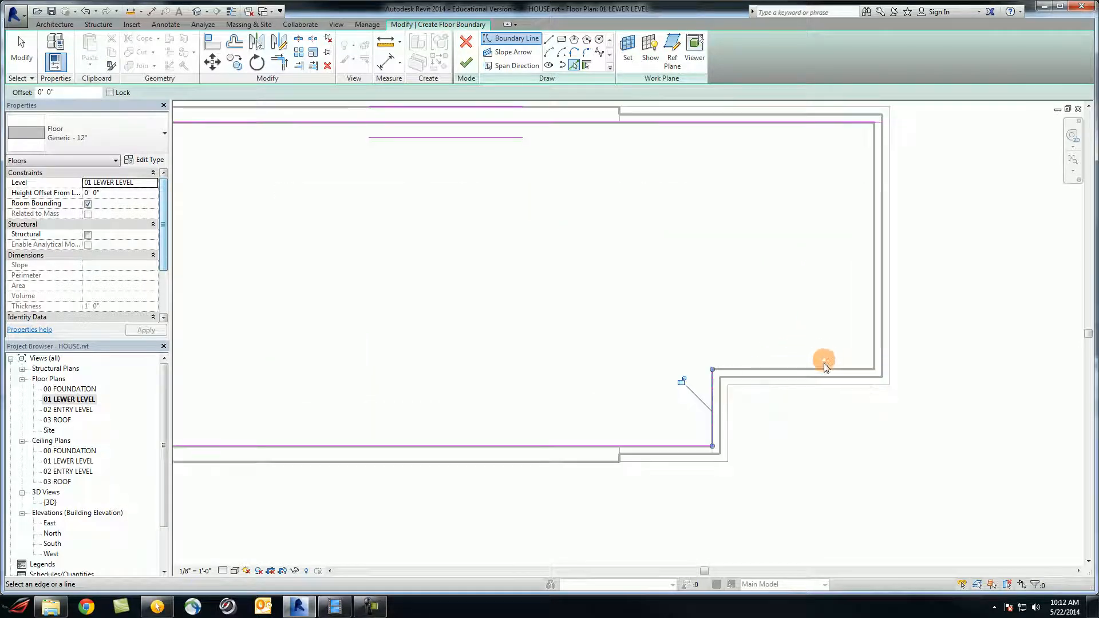
click(823, 369)
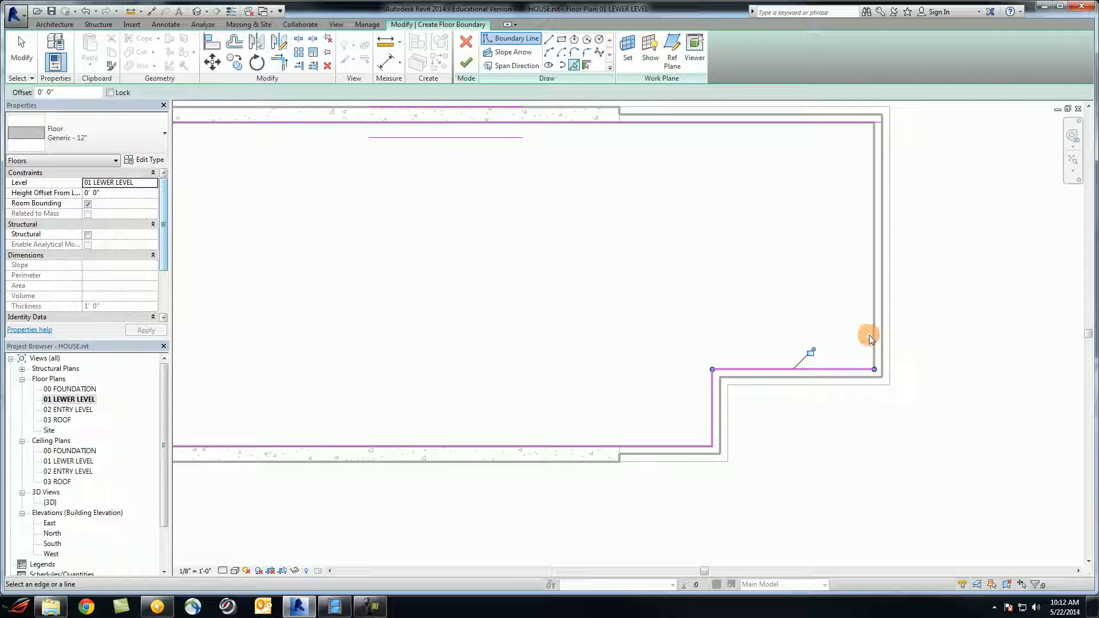
click(872, 338)
scroll(829, 441, down, 4)
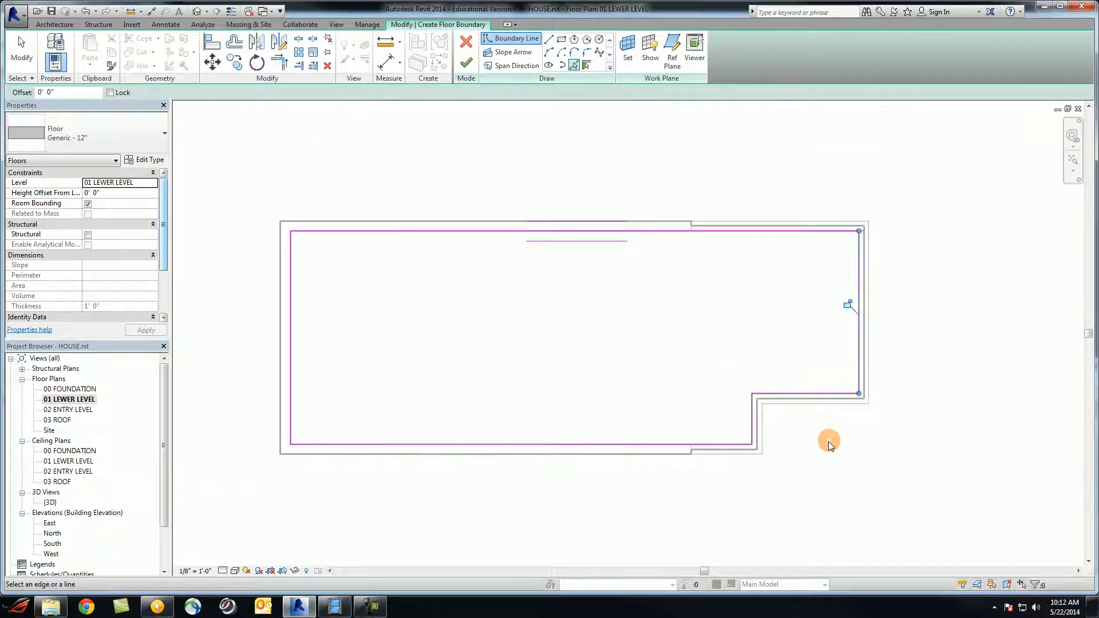
middle_drag(591, 378, 585, 338)
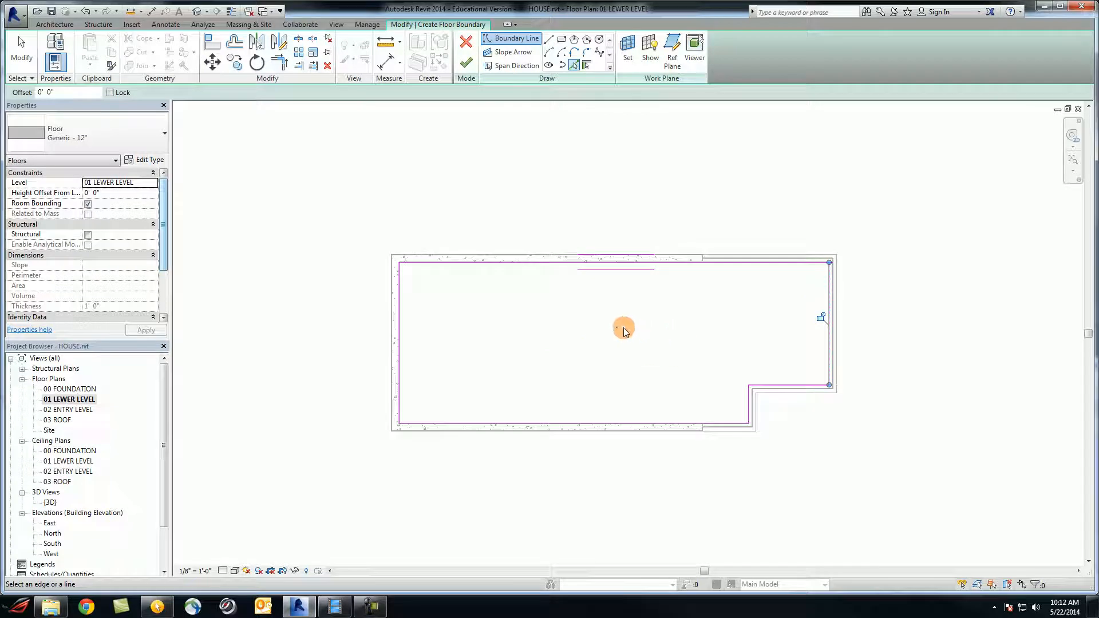
scroll(623, 327, up, 1)
scroll(618, 327, up, 1)
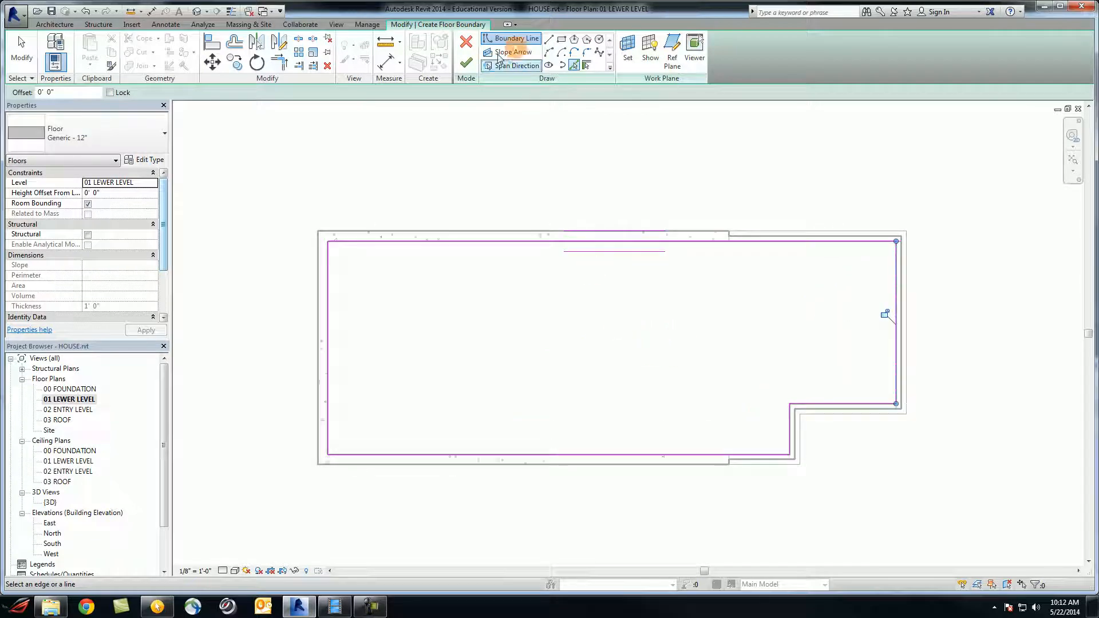
click(472, 65)
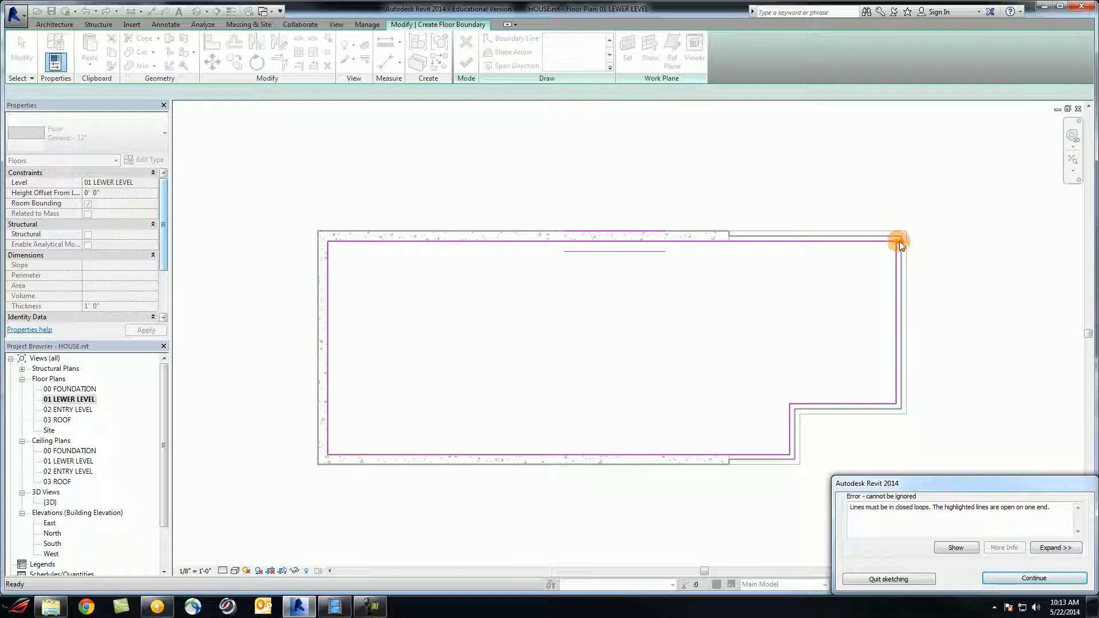
click(1033, 578)
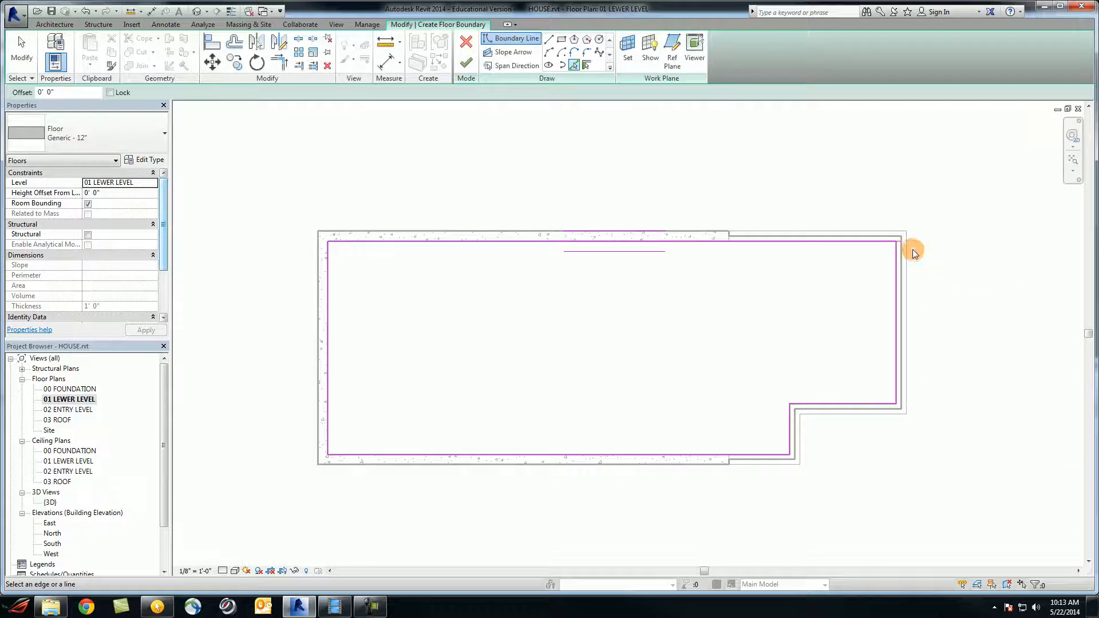
Trim the overhanging north boundary line to the east line at their corner, and finish the floor without attaching the walls to its bottom.
scroll(914, 252, up, 5)
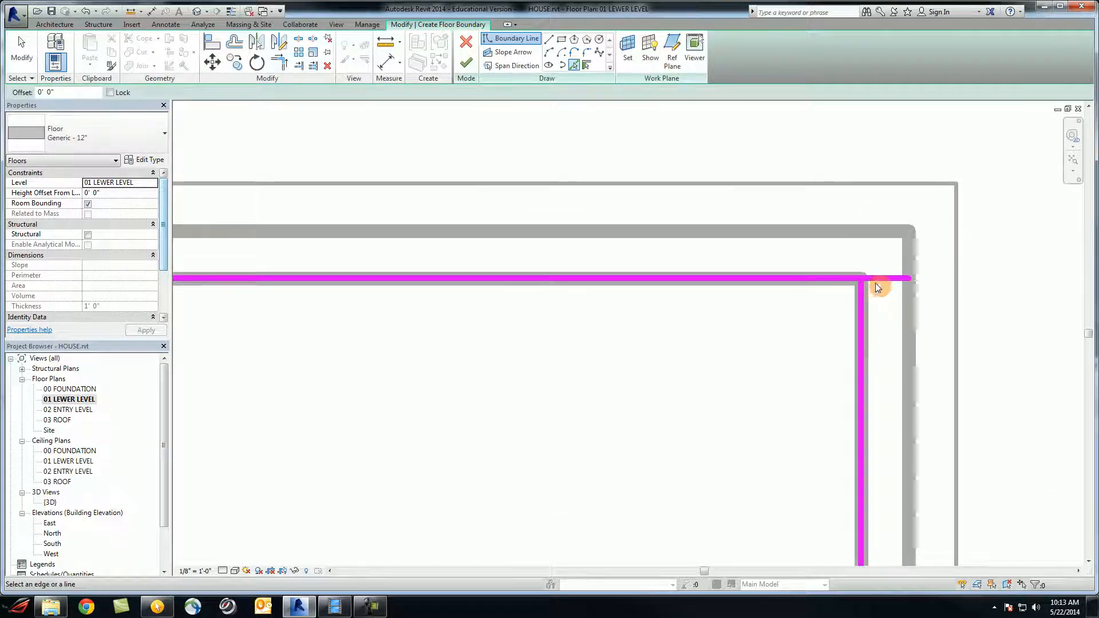
scroll(916, 283, down, 3)
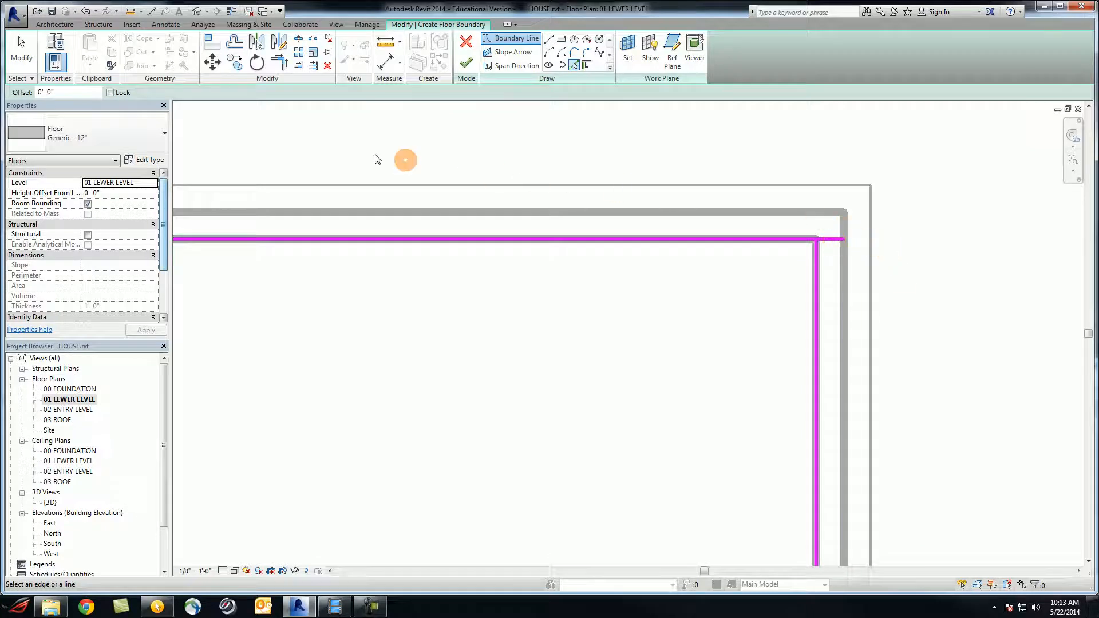
click(281, 66)
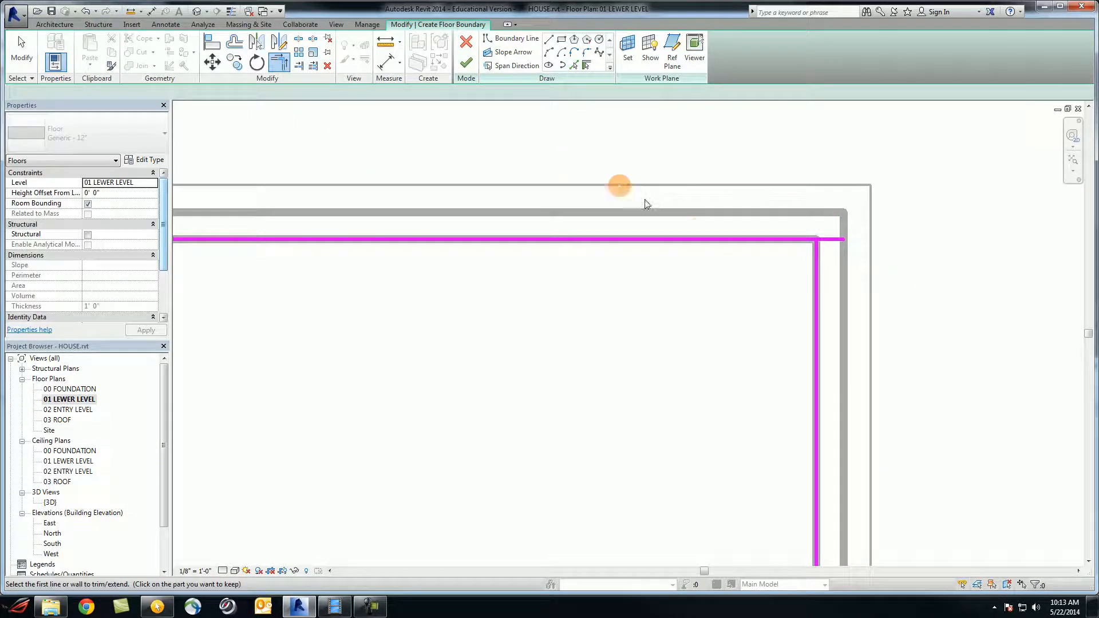
click(744, 239)
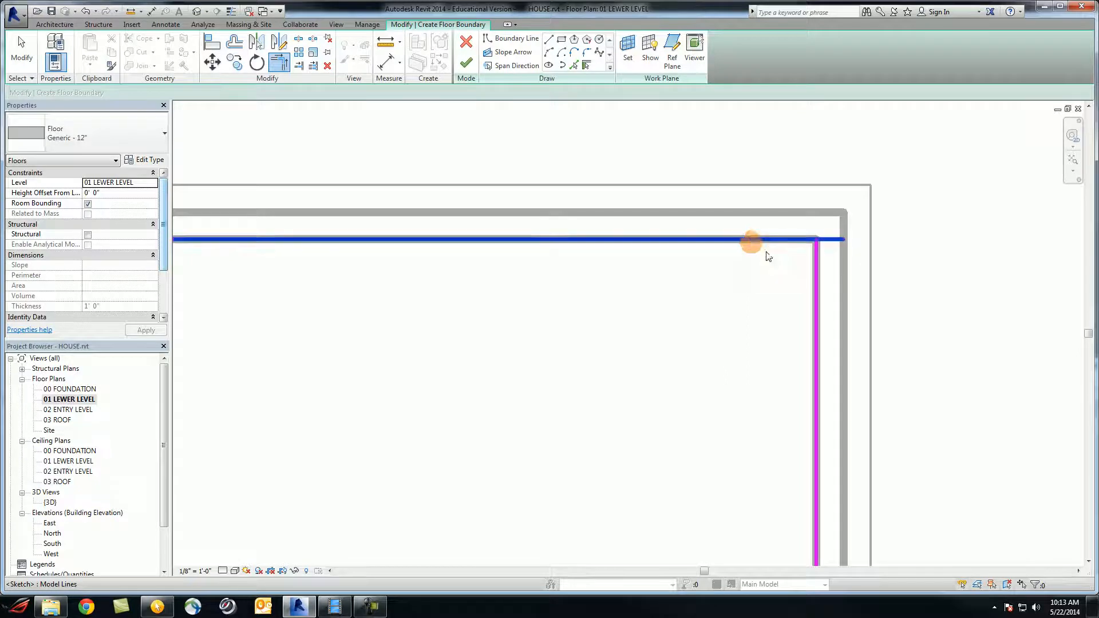
click(816, 293)
scroll(909, 255, down, 5)
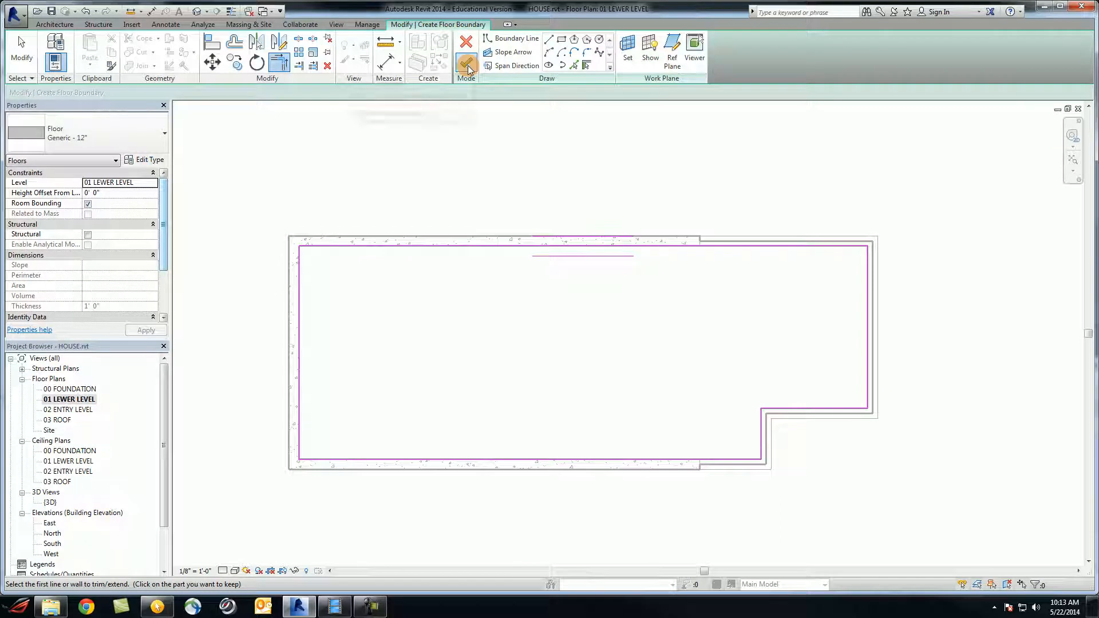
click(468, 65)
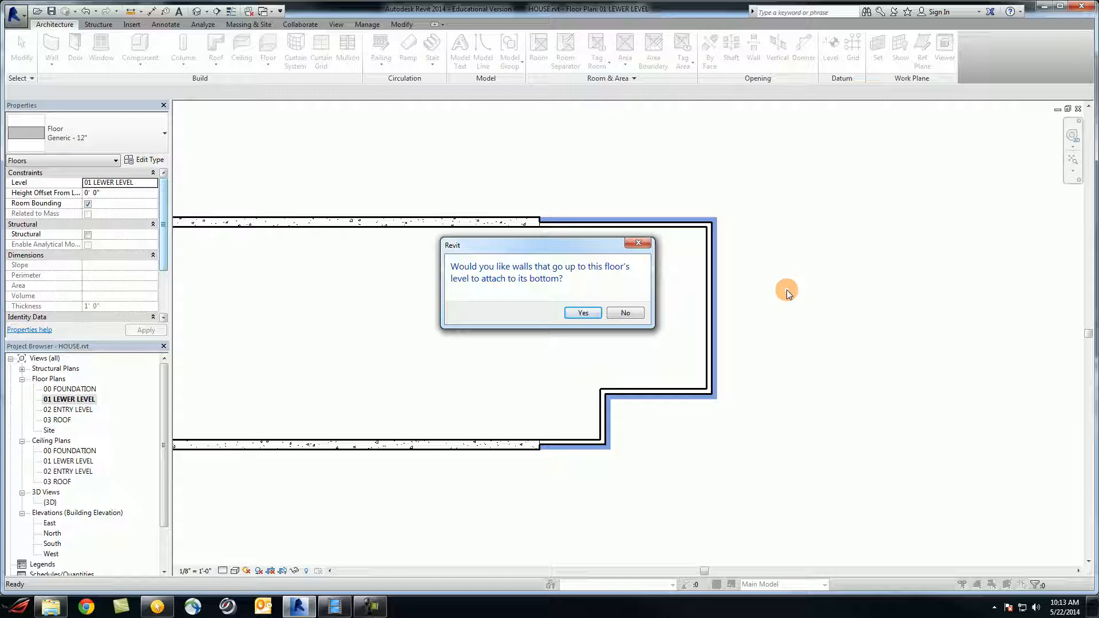
click(627, 313)
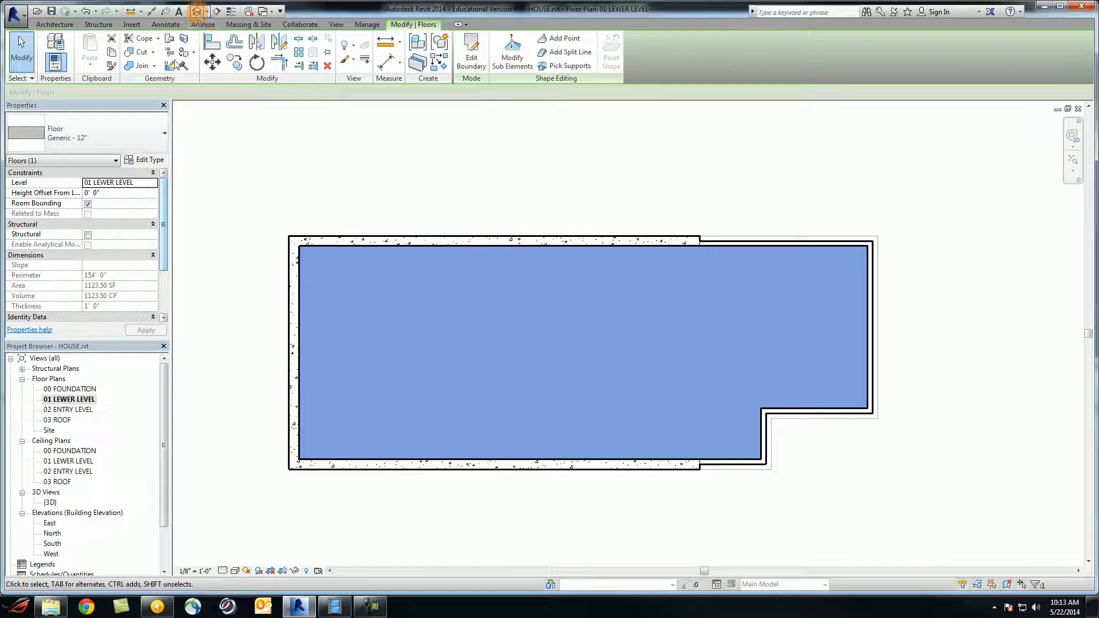
Examine the new lower-level floor from below and the whole house from outside in the 3D view.
double_click(50, 502)
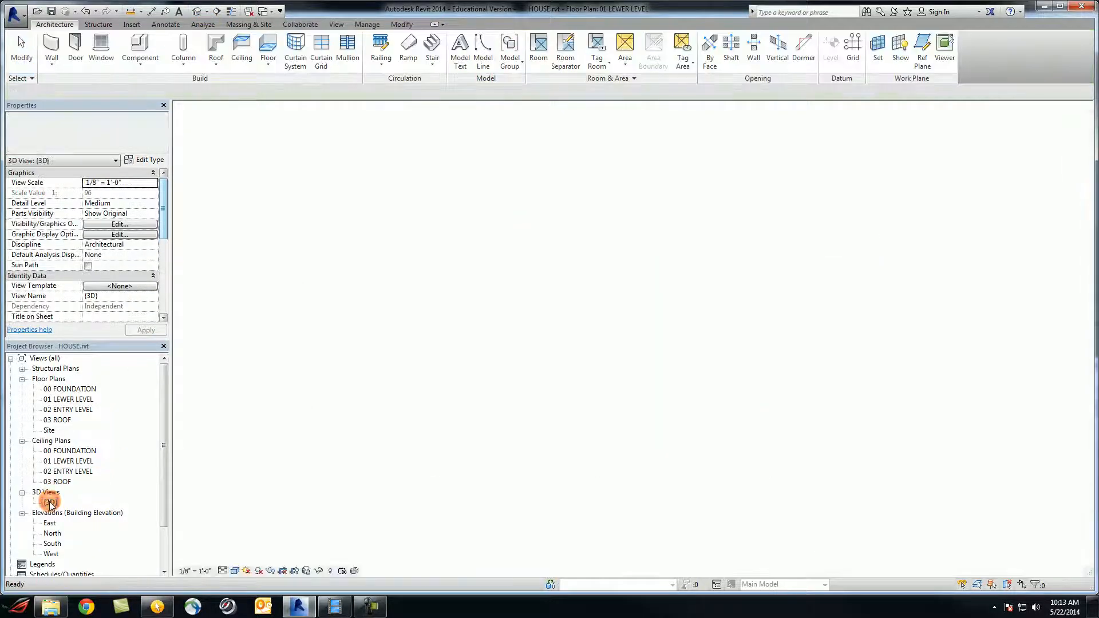
shift+middle_drag(822, 508, 824, 449)
shift+middle_drag(880, 405, 421, 314)
click(452, 315)
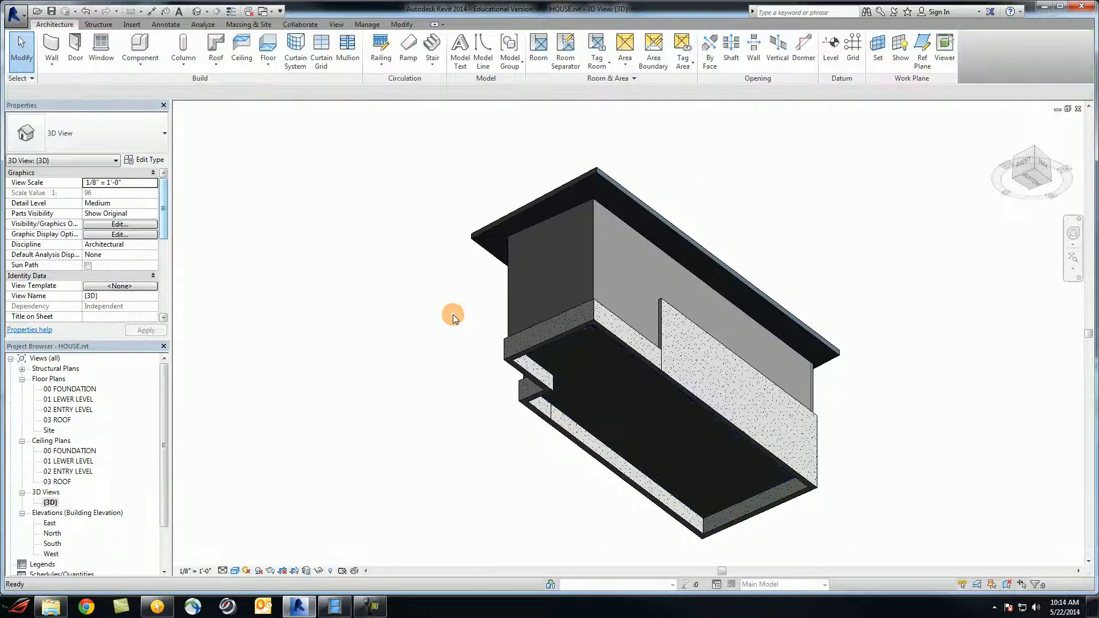
scroll(565, 385, up, 5)
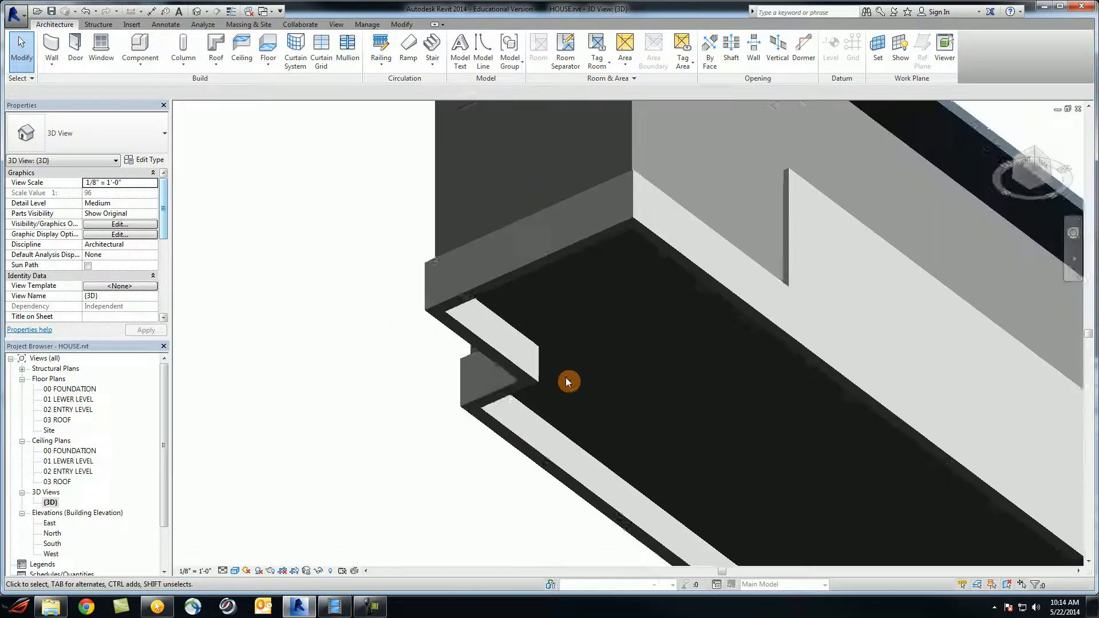
shift+middle_drag(567, 380, 602, 469)
scroll(598, 336, down, 5)
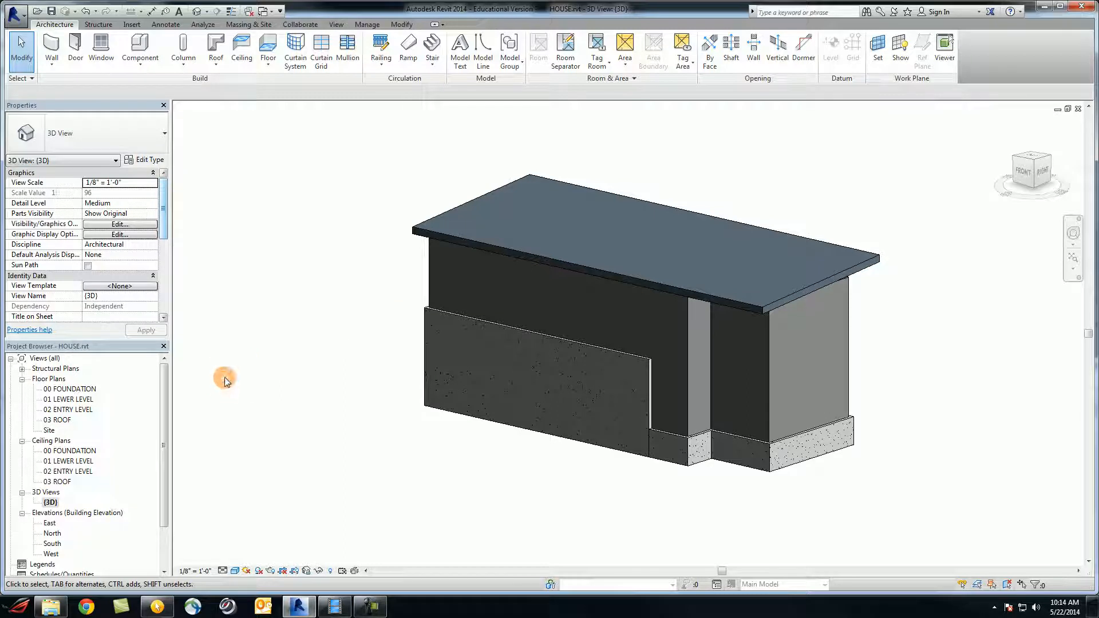
In the 02 ENTRY LEVEL floor plan, start a floor and draw a 36' boundary line east from the inner northwest corner.
double_click(71, 410)
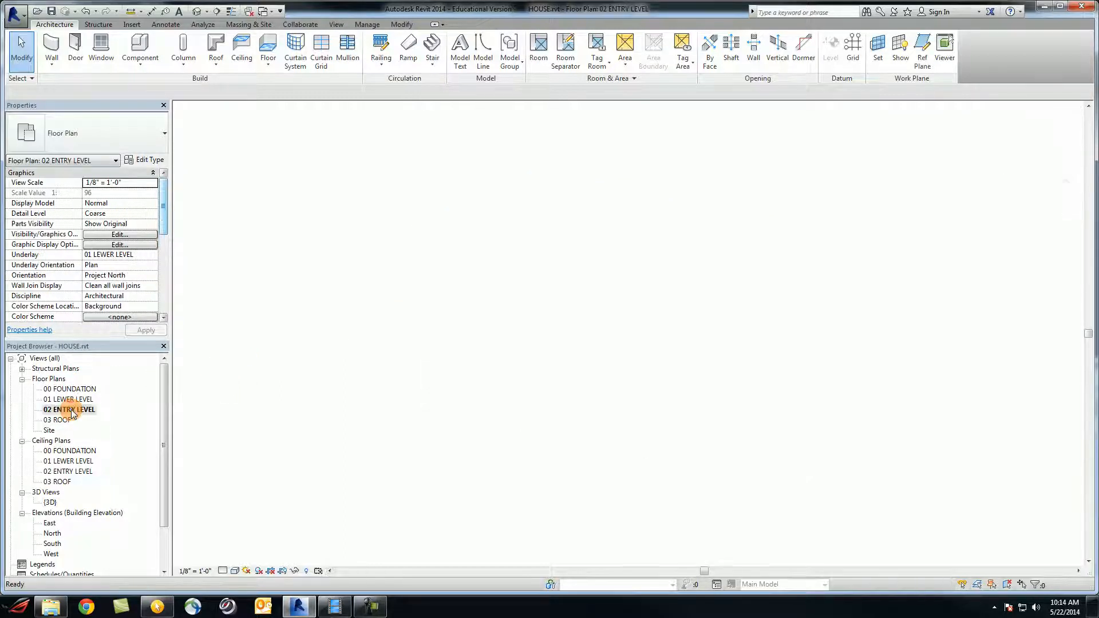
scroll(579, 343, up, 2)
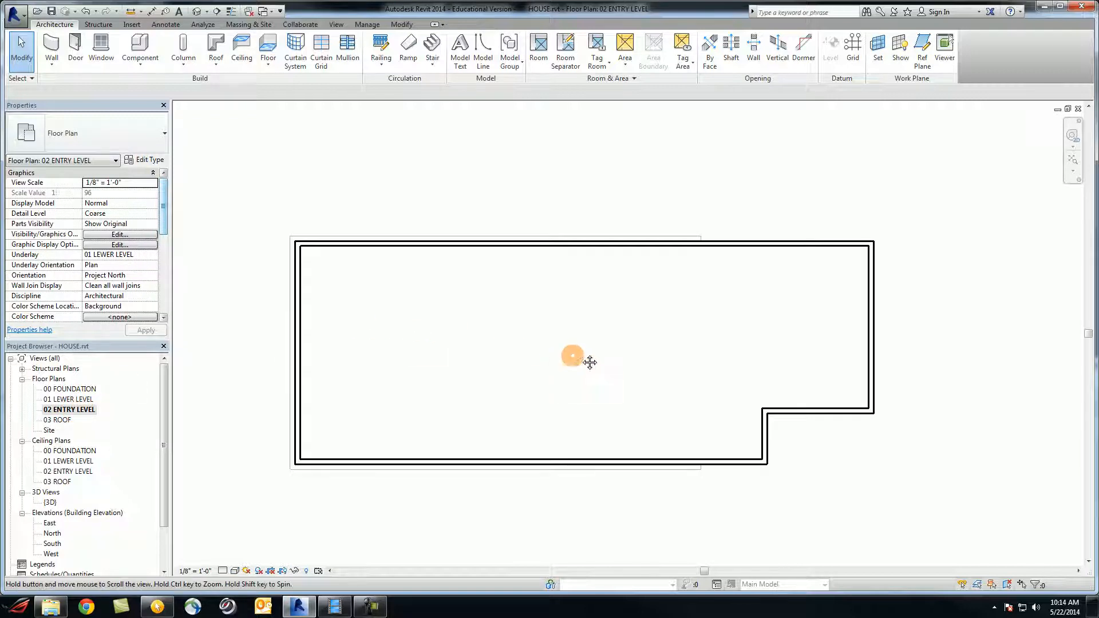
middle_drag(579, 342, 589, 341)
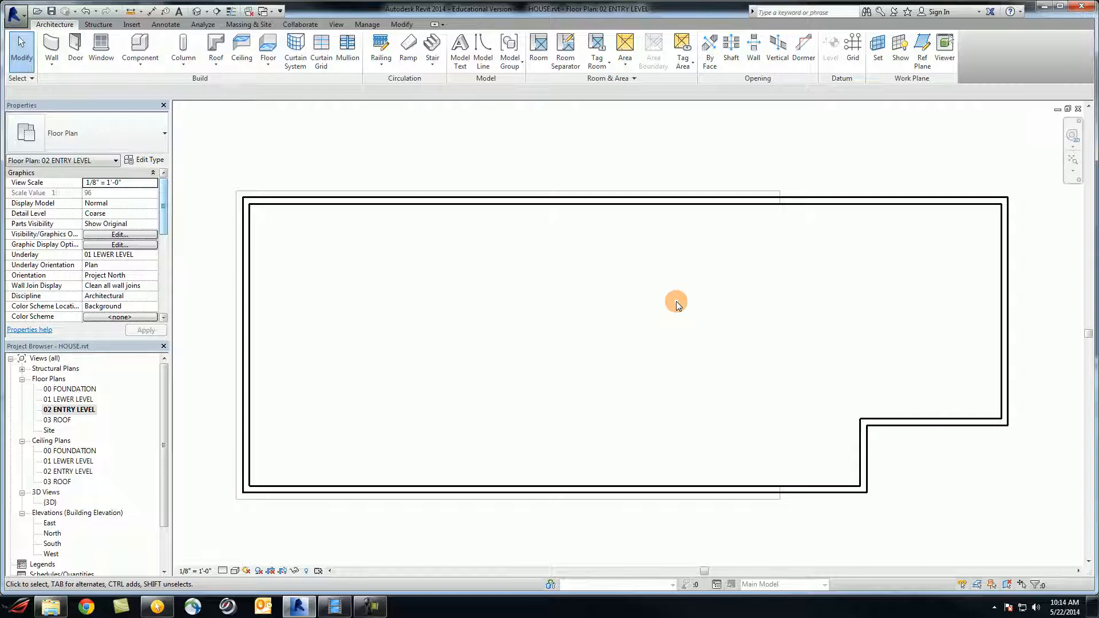
click(266, 47)
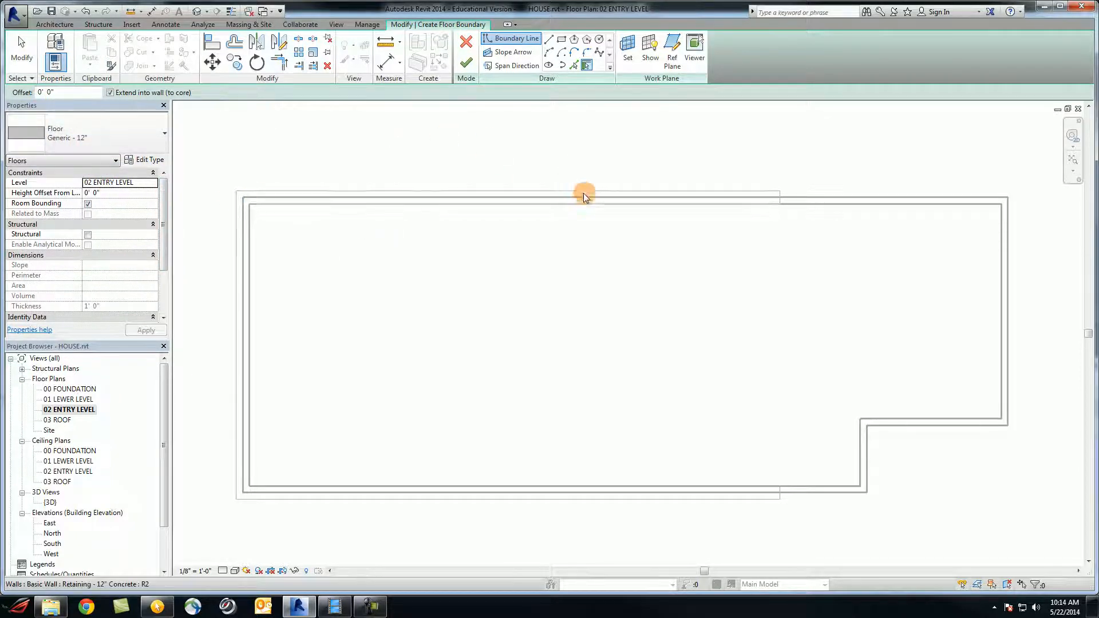
click(550, 39)
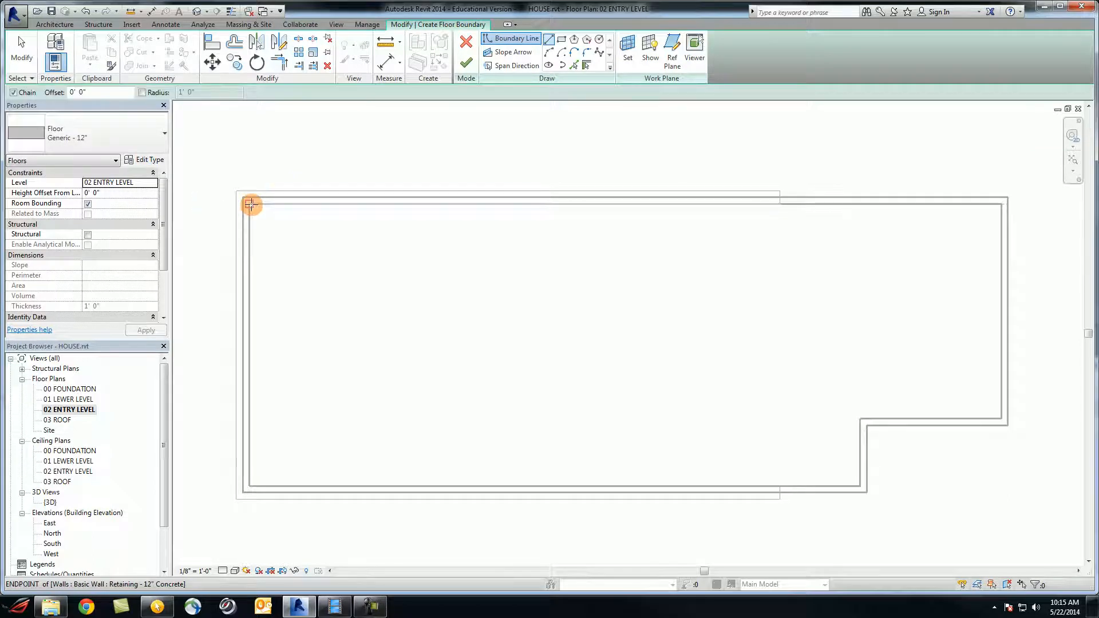
click(251, 204)
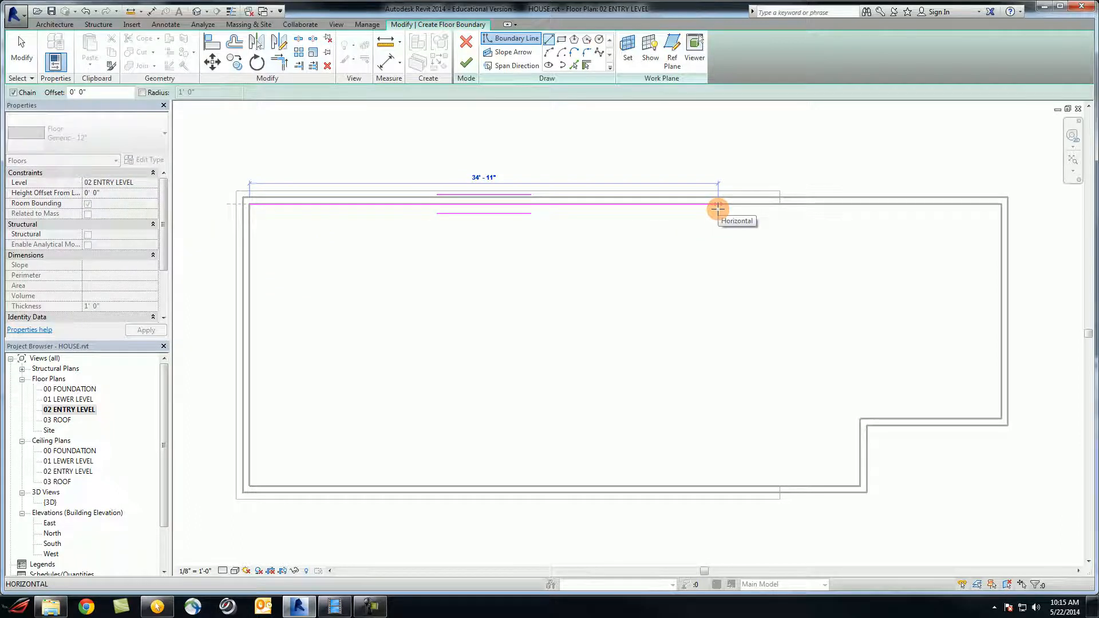
text(36)
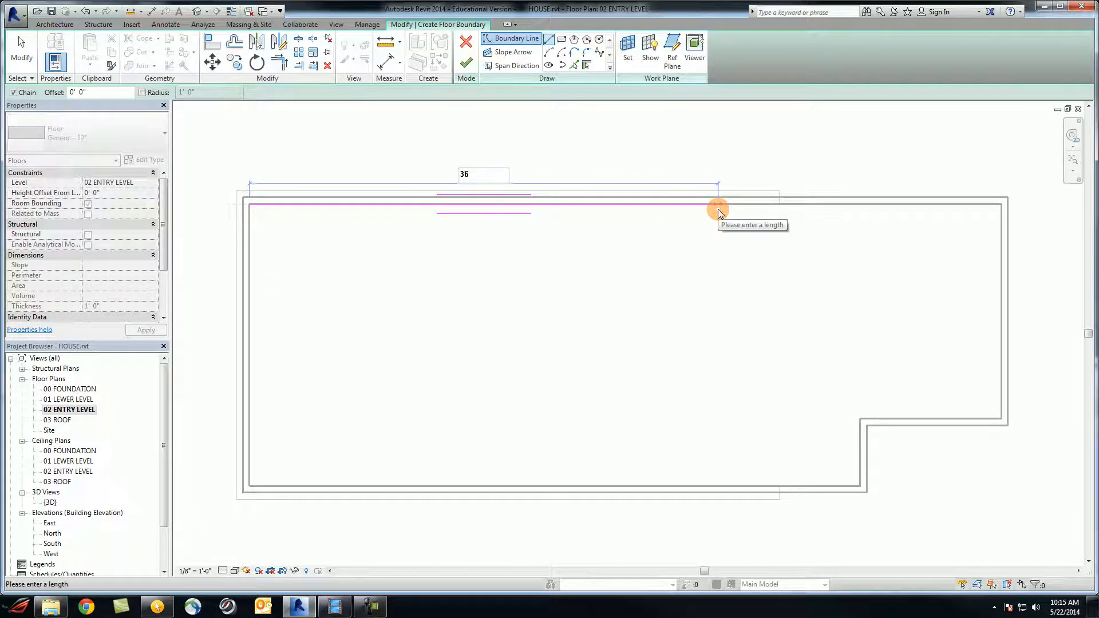
key(Return)
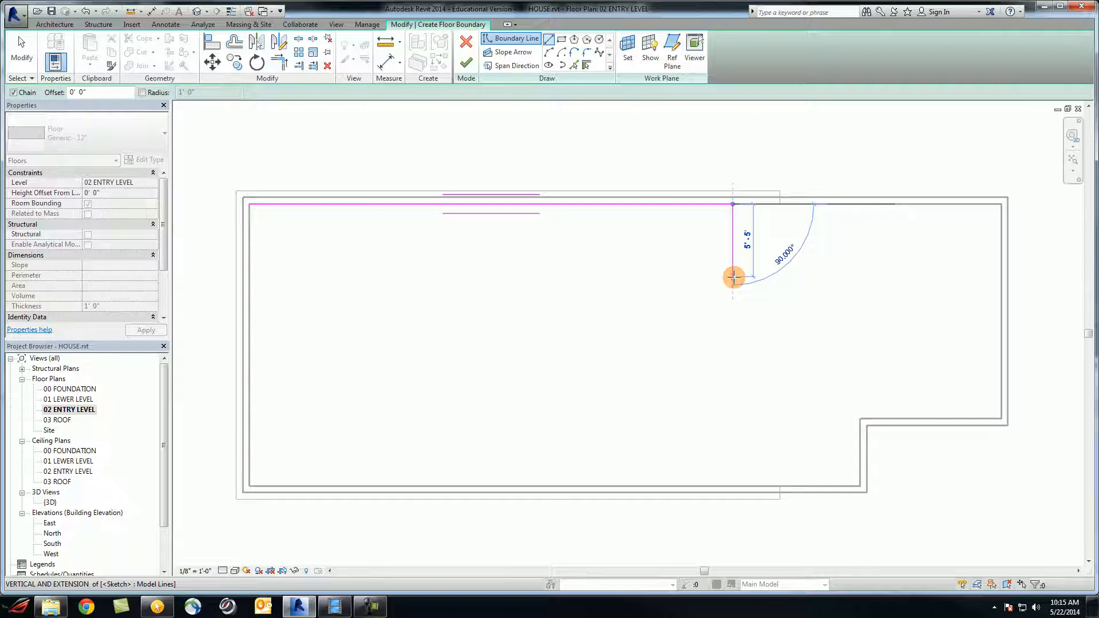
Continue the entry-level floor boundary with a 16'-6" line running straight south from the end of the 36' line.
text(16')
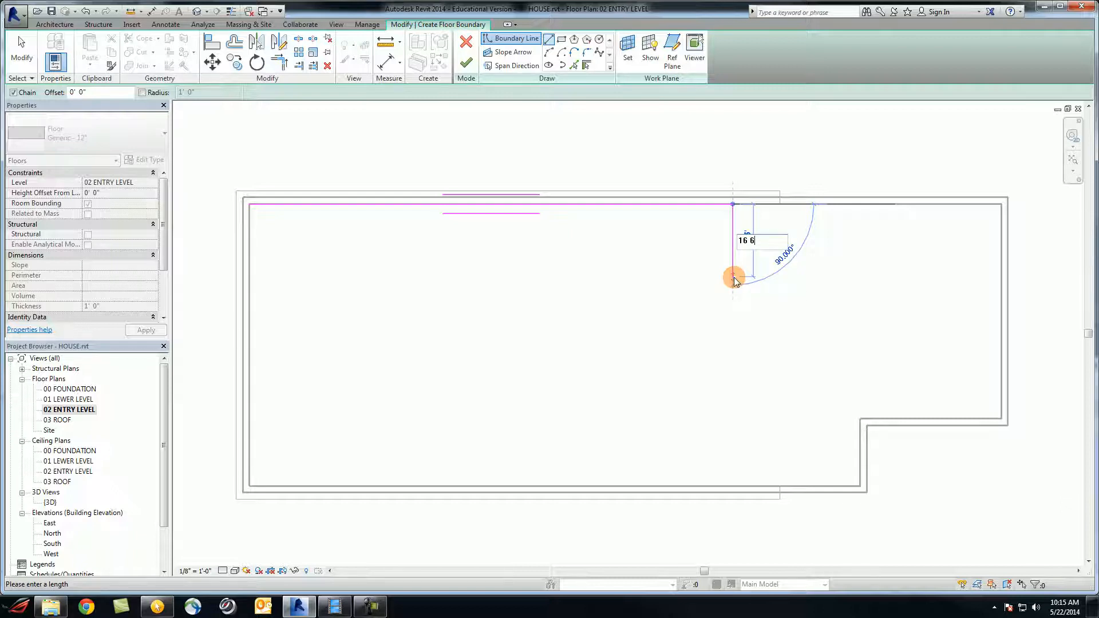
text( - 6)
key(Return)
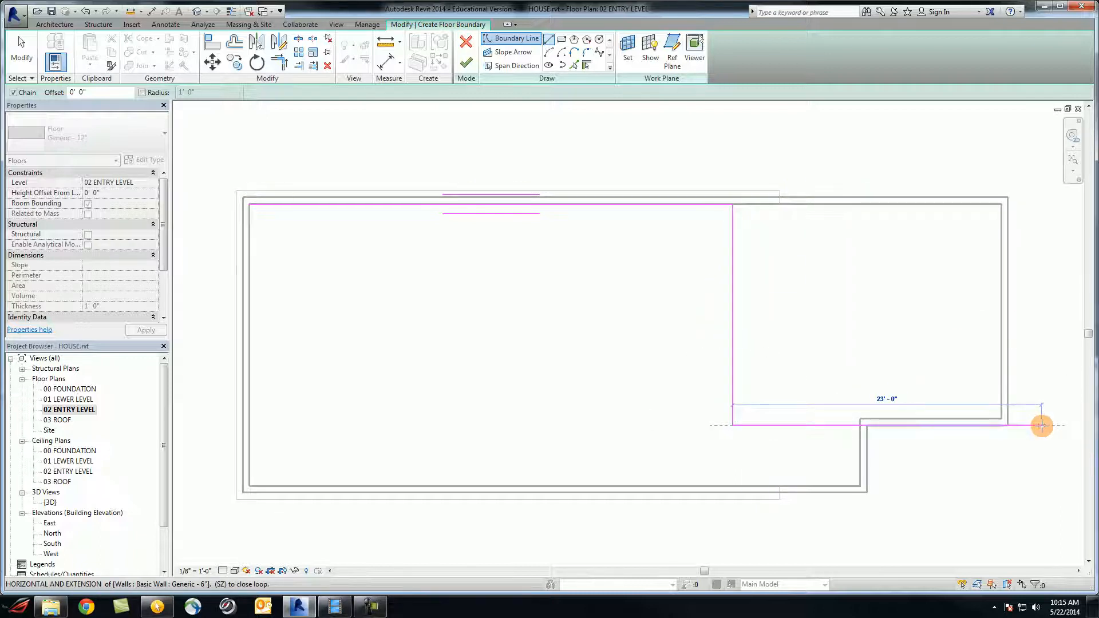
Continue the entry-level floor boundary with a 25' line running east and a 4'-6" line running straight south from its end.
text(25)
key(Return)
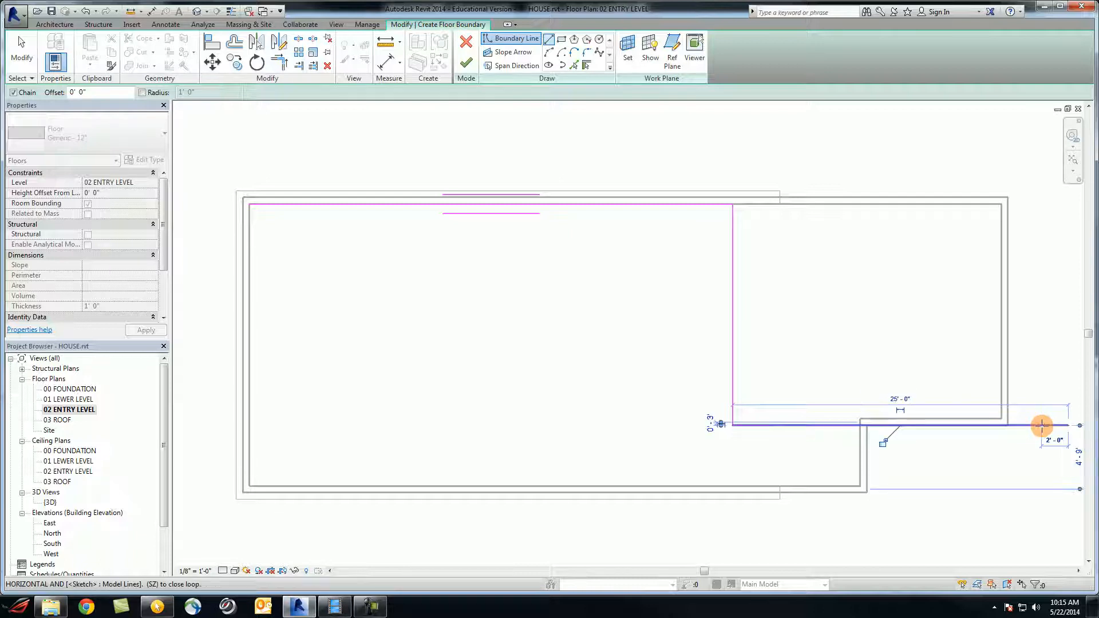
scroll(695, 438, down, 1)
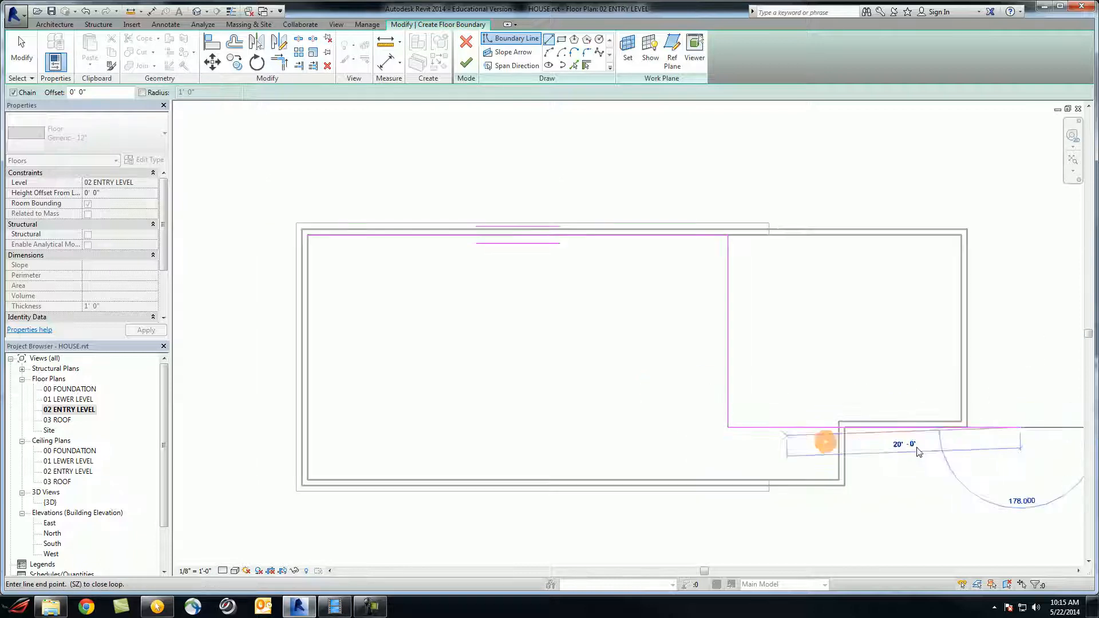
scroll(559, 376, down, 2)
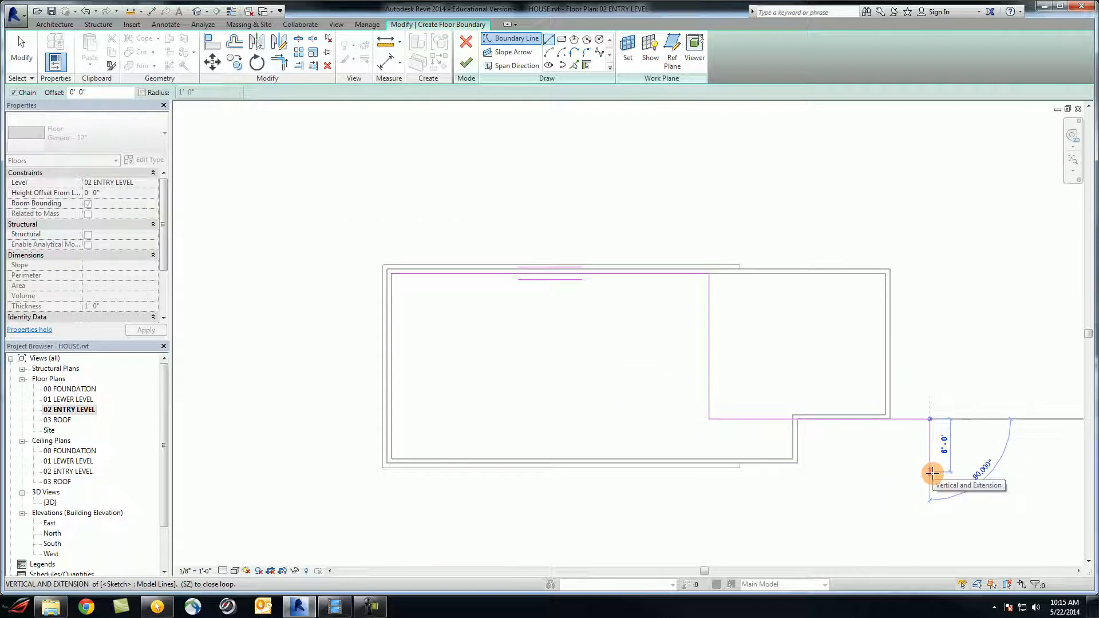
text(4 6)
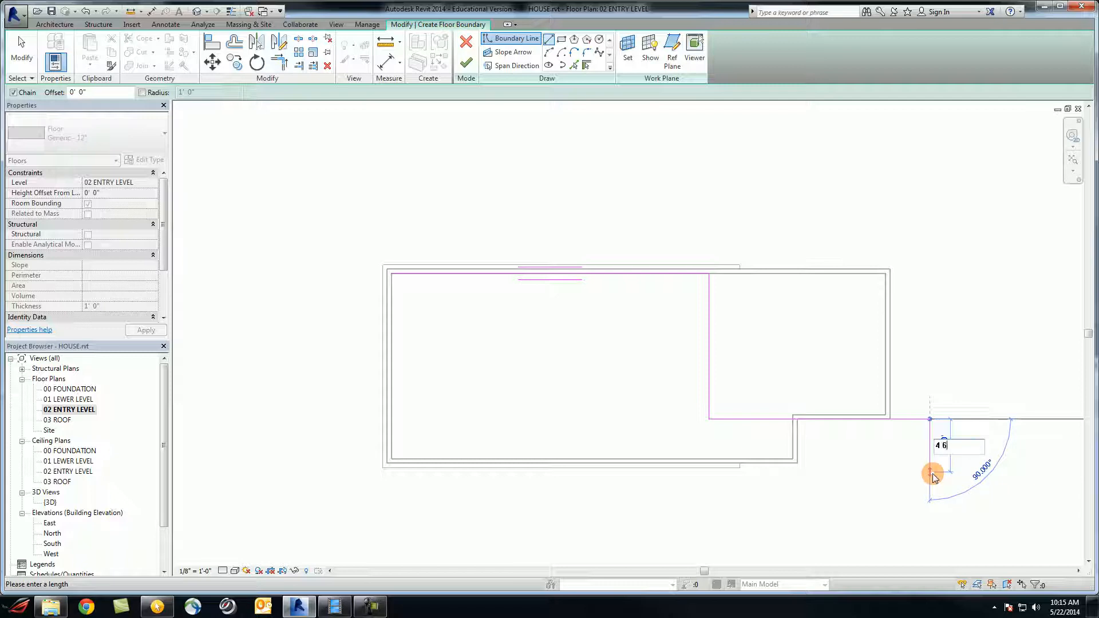
key(Return)
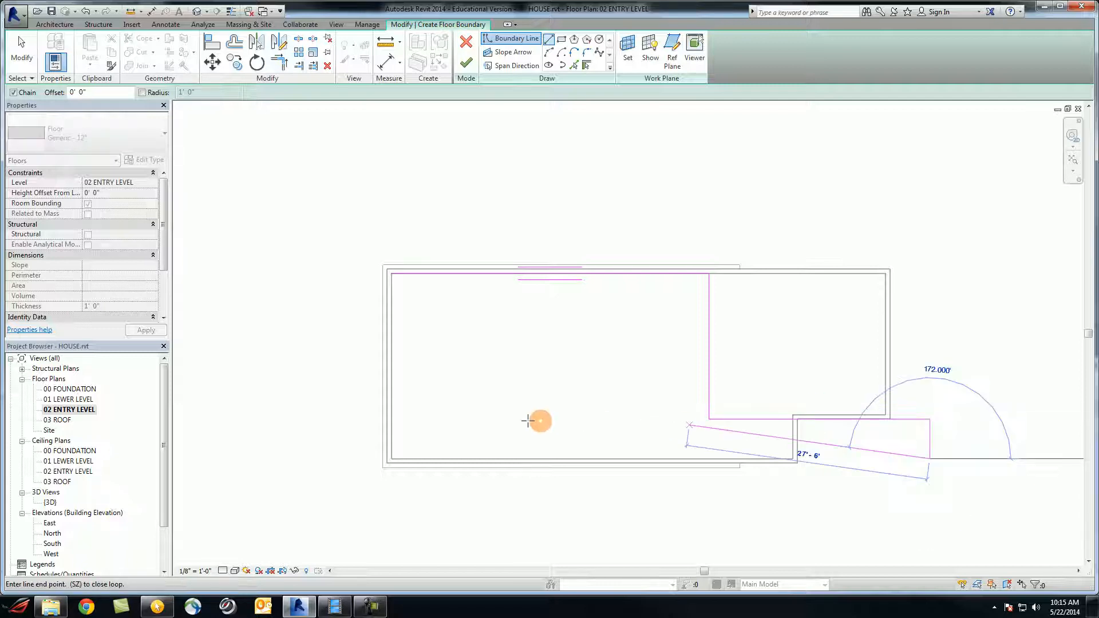
Close the boundary through the inner southwest corner to the inner northwest corner, and finish the floor without attaching the walls to its bottom.
click(392, 459)
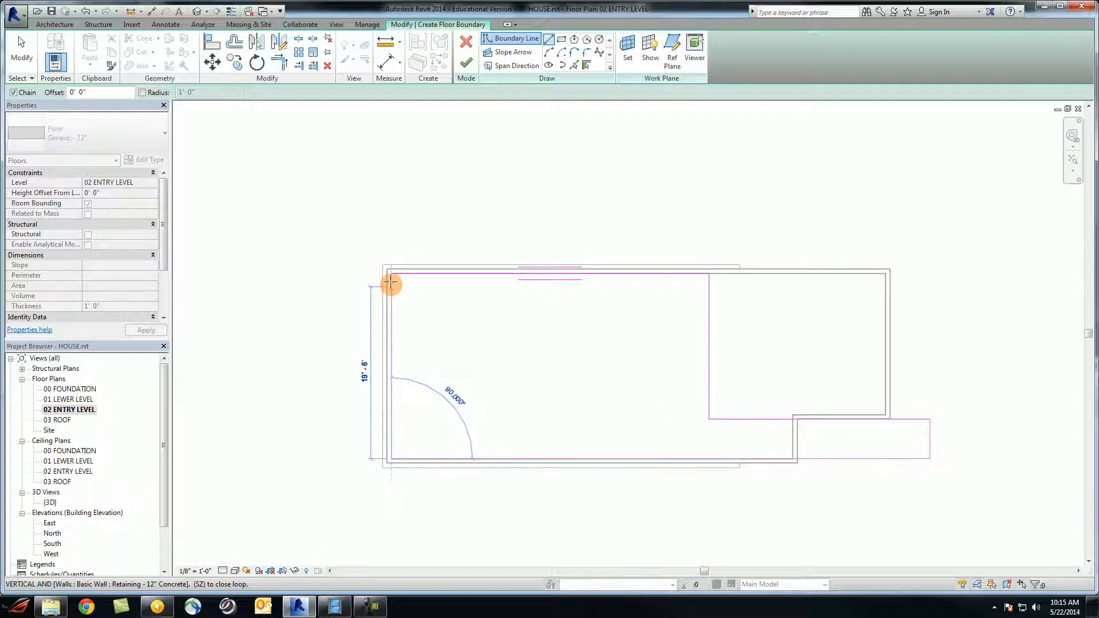
click(391, 275)
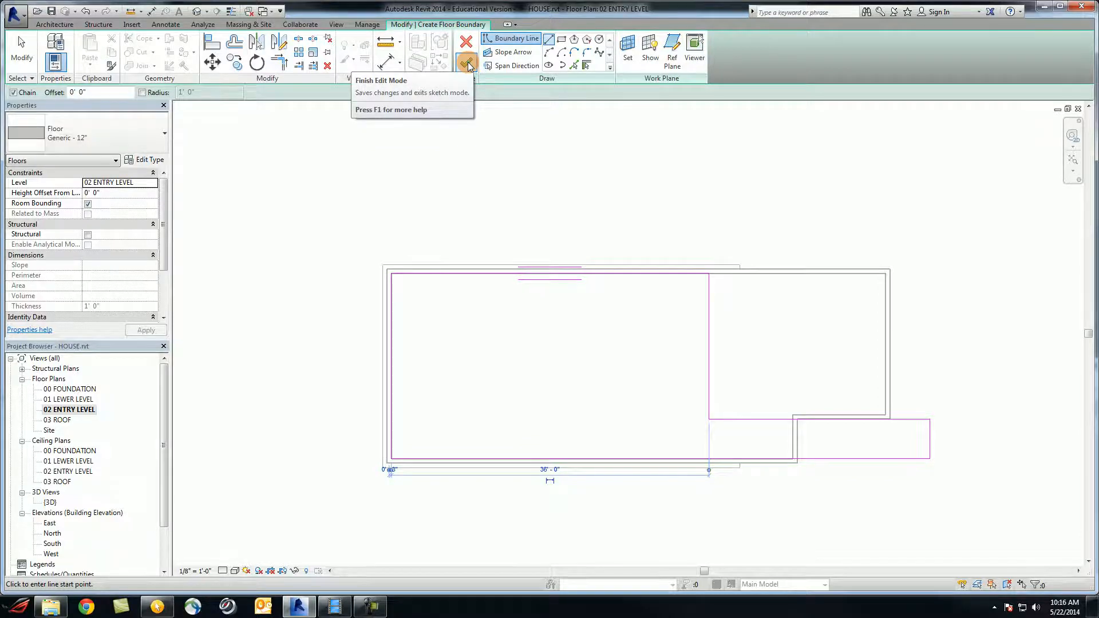
click(467, 63)
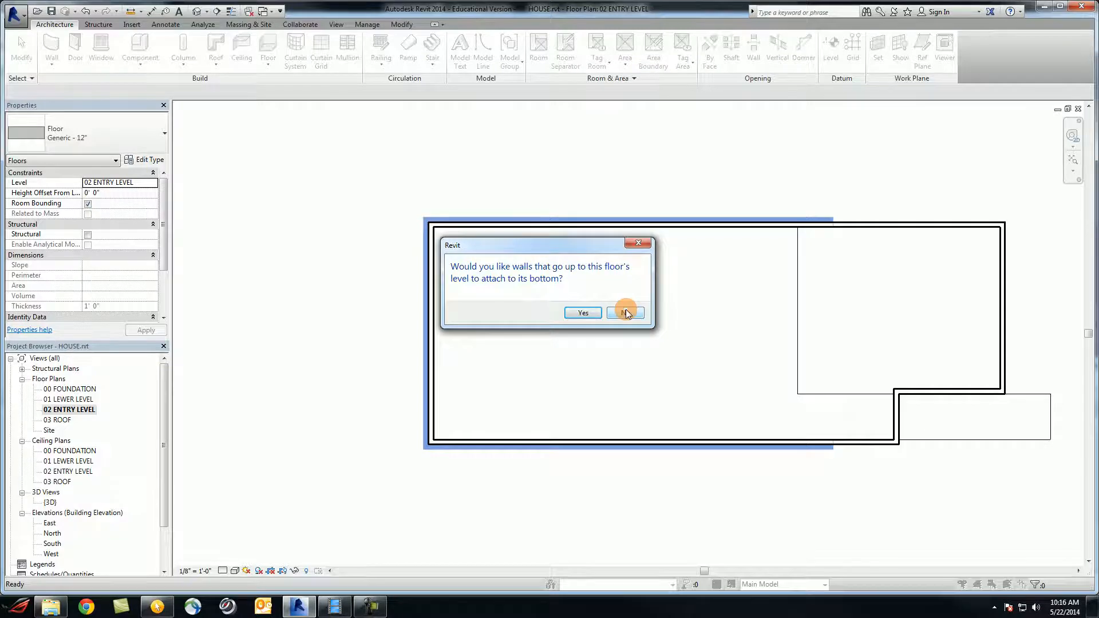
click(627, 313)
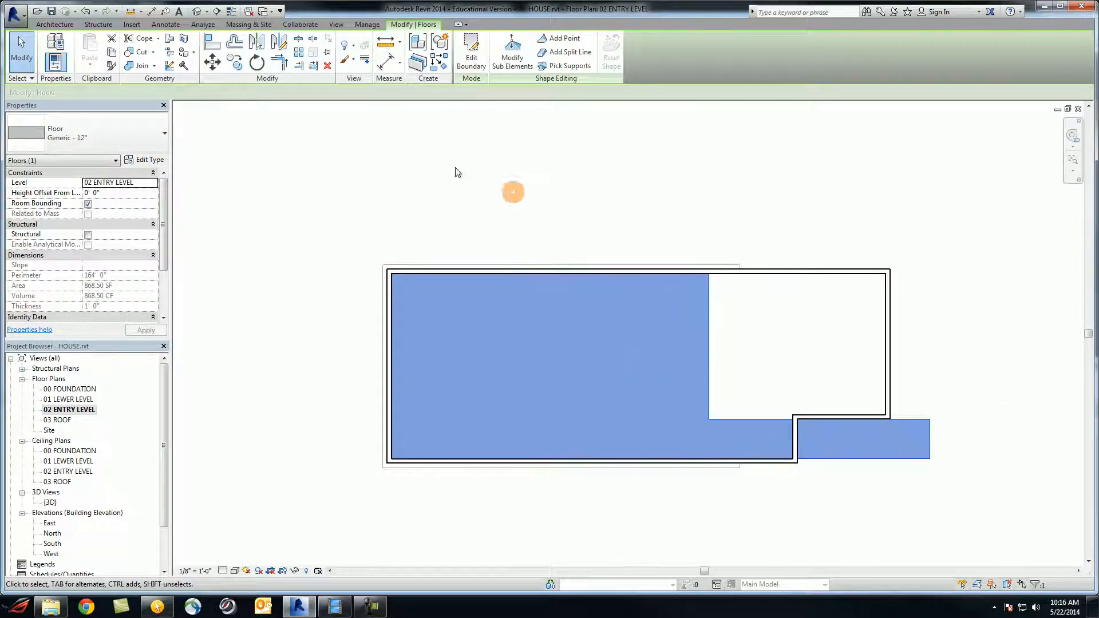
click(192, 174)
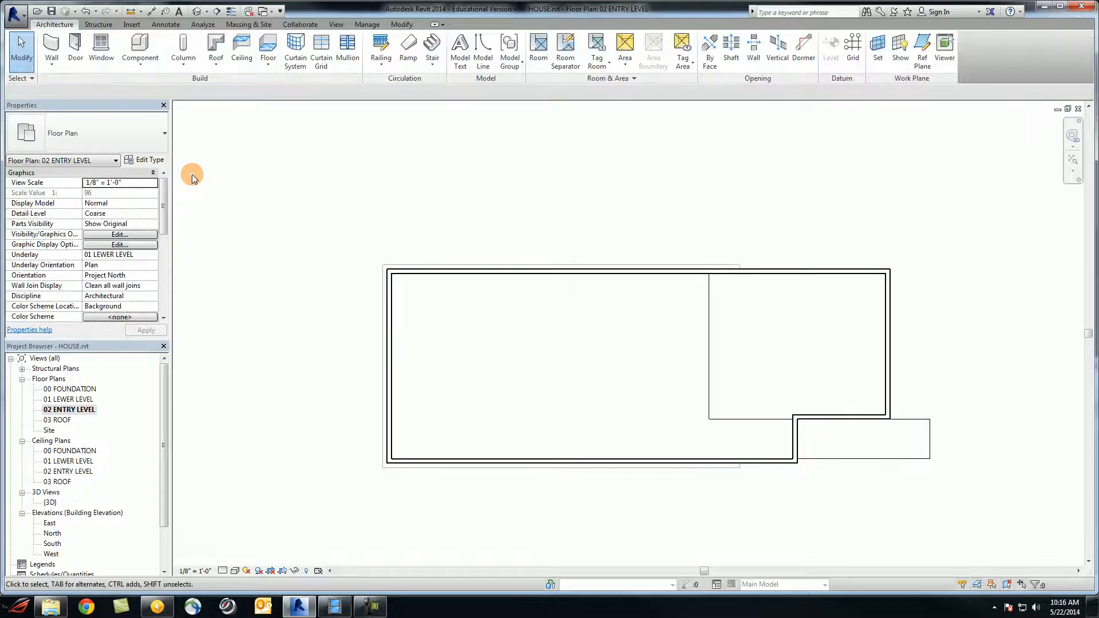
click(309, 211)
In the 3D view, temporarily hide the Generic - 6" wall element at the east end of the house's north side.
double_click(50, 502)
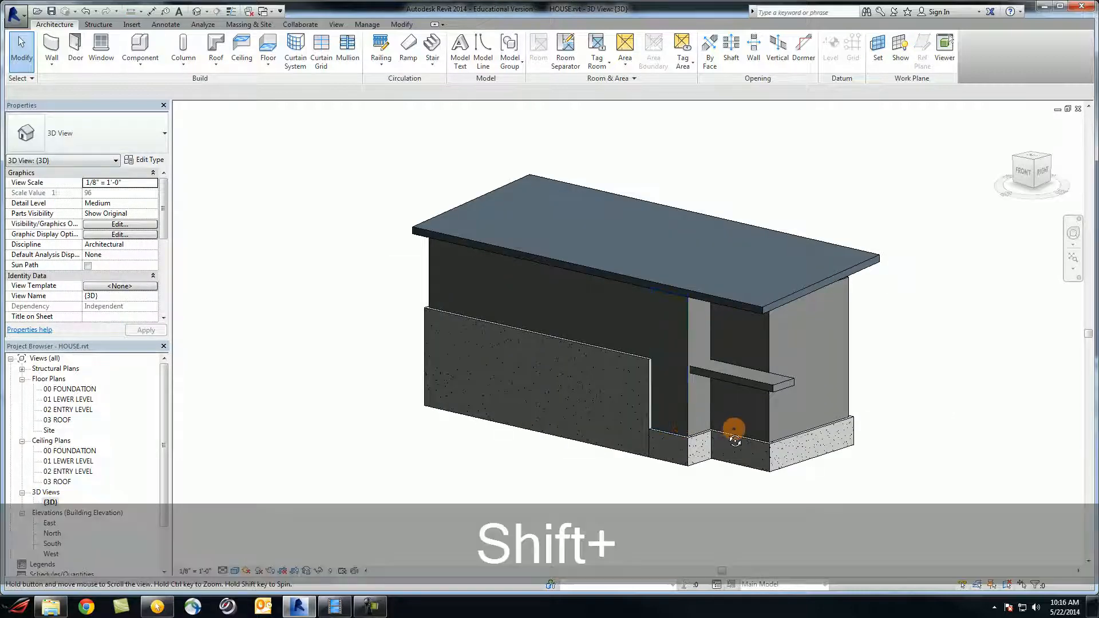
shift+middle_drag(727, 437, 623, 284)
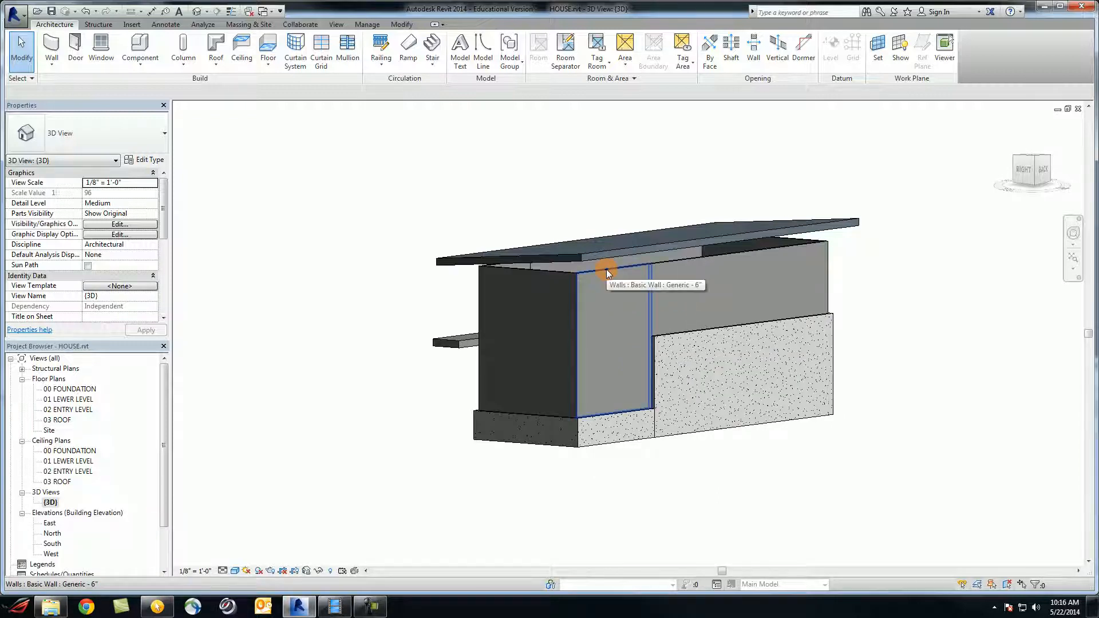
click(20, 55)
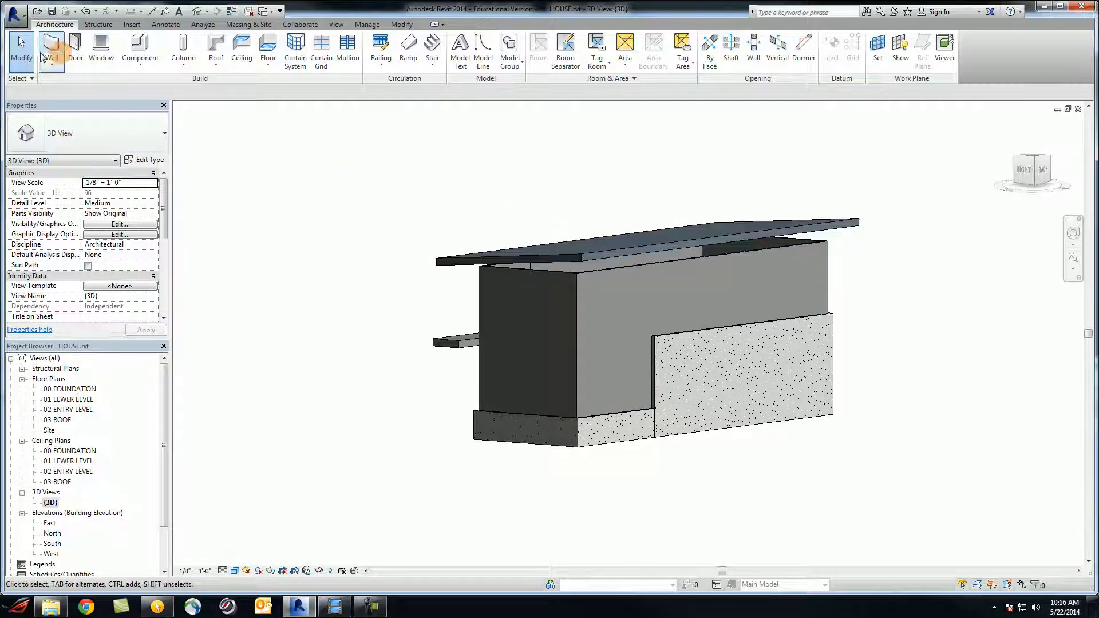
click(593, 274)
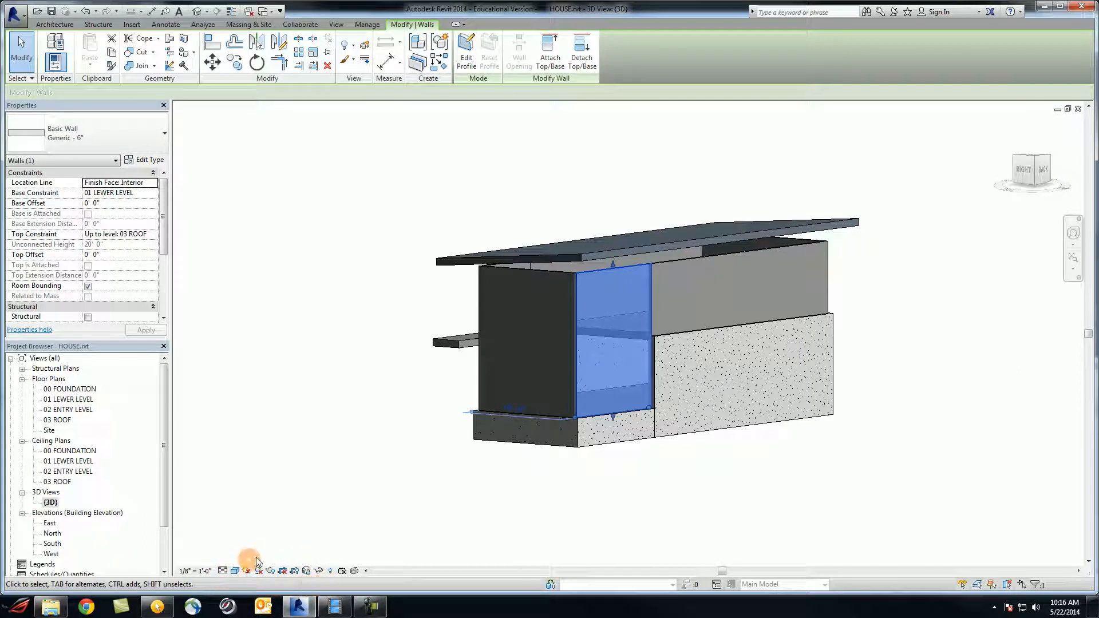
click(319, 570)
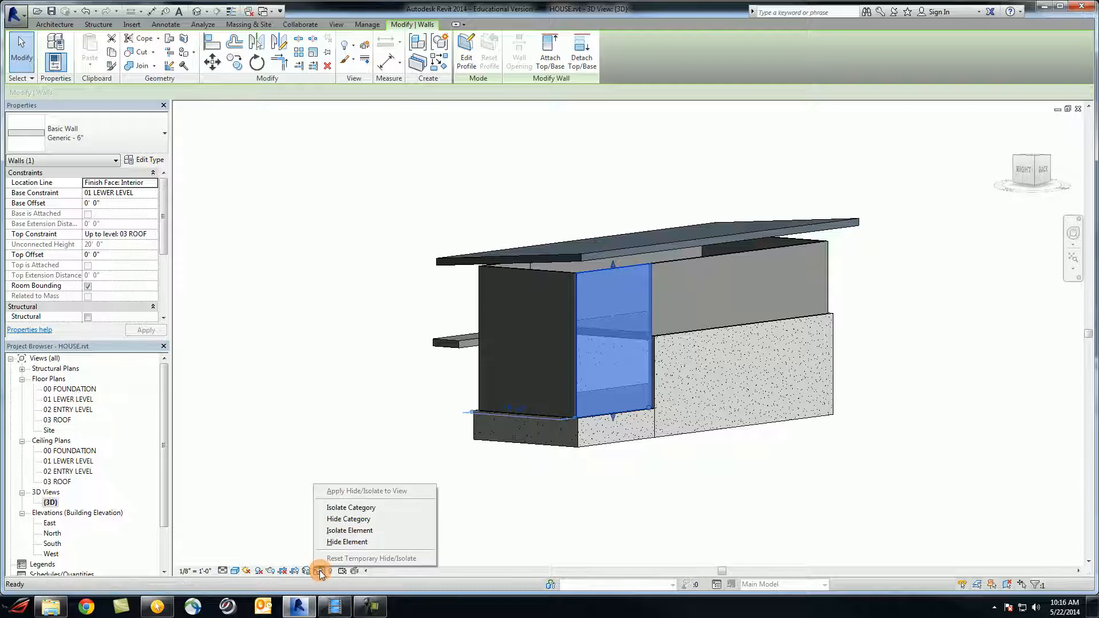
click(345, 542)
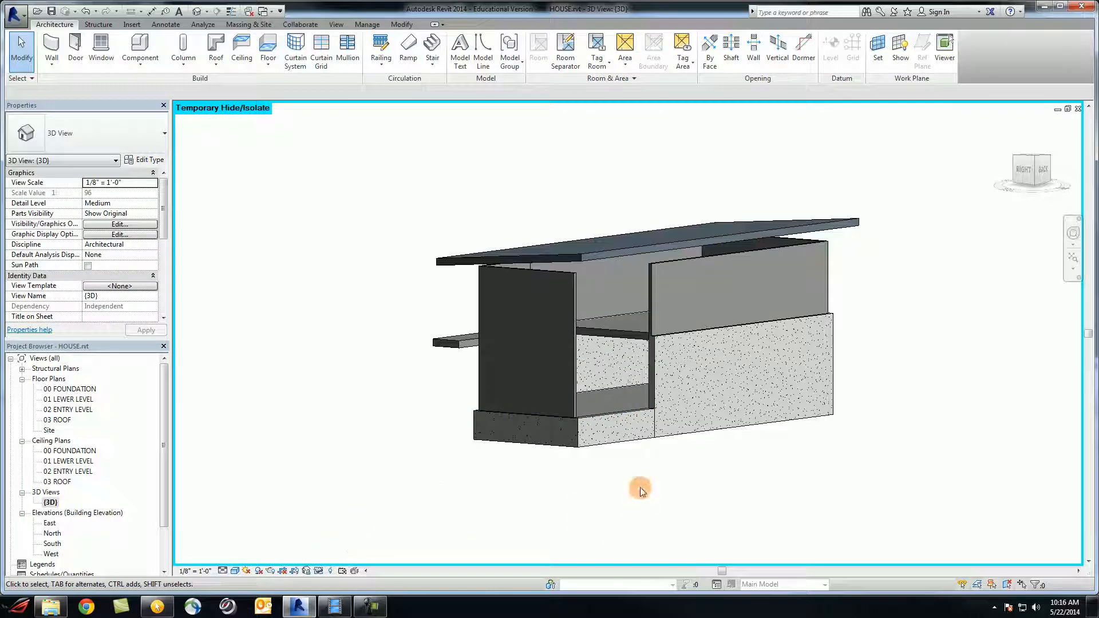
Examine the entry-level and lower-level floors through the opening left by the hidden wall.
shift+middle_drag(658, 473, 623, 363)
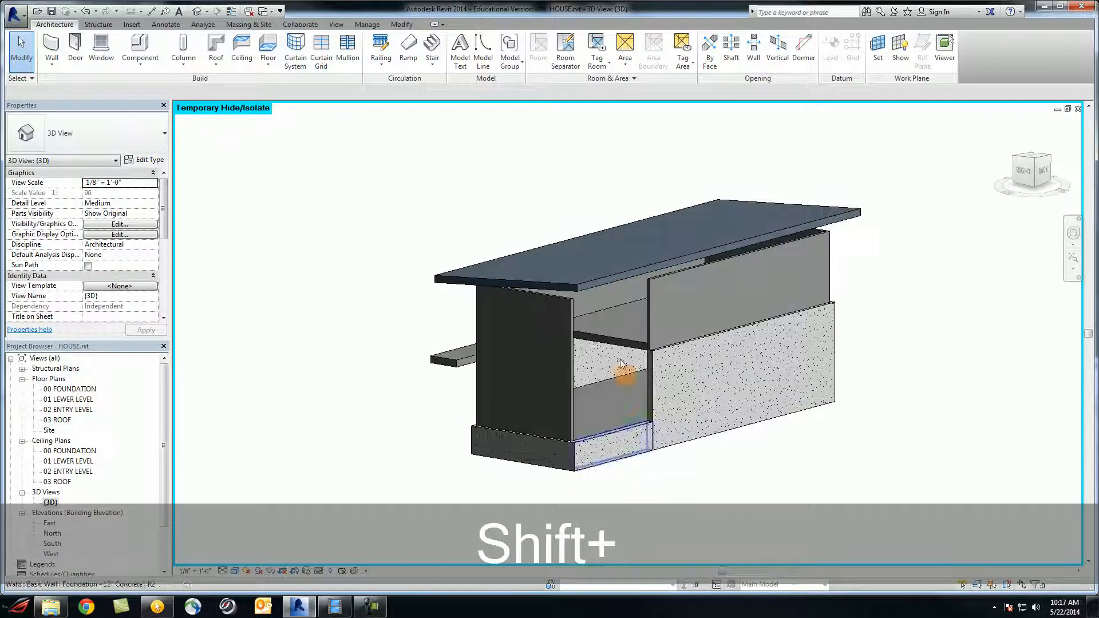
scroll(617, 349, up, 6)
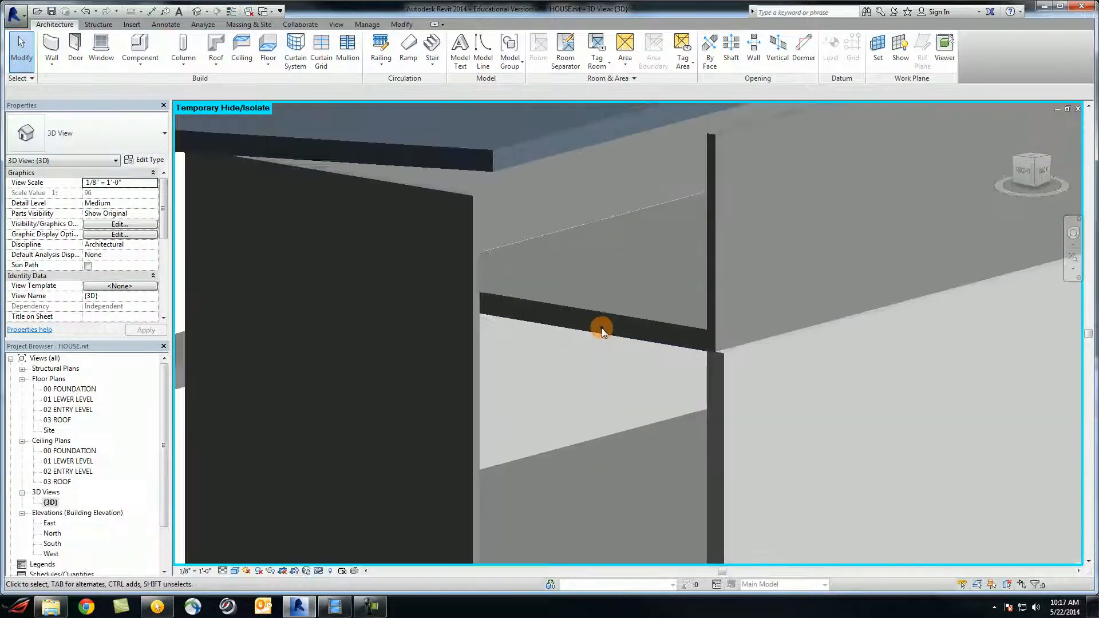
scroll(600, 326, down, 5)
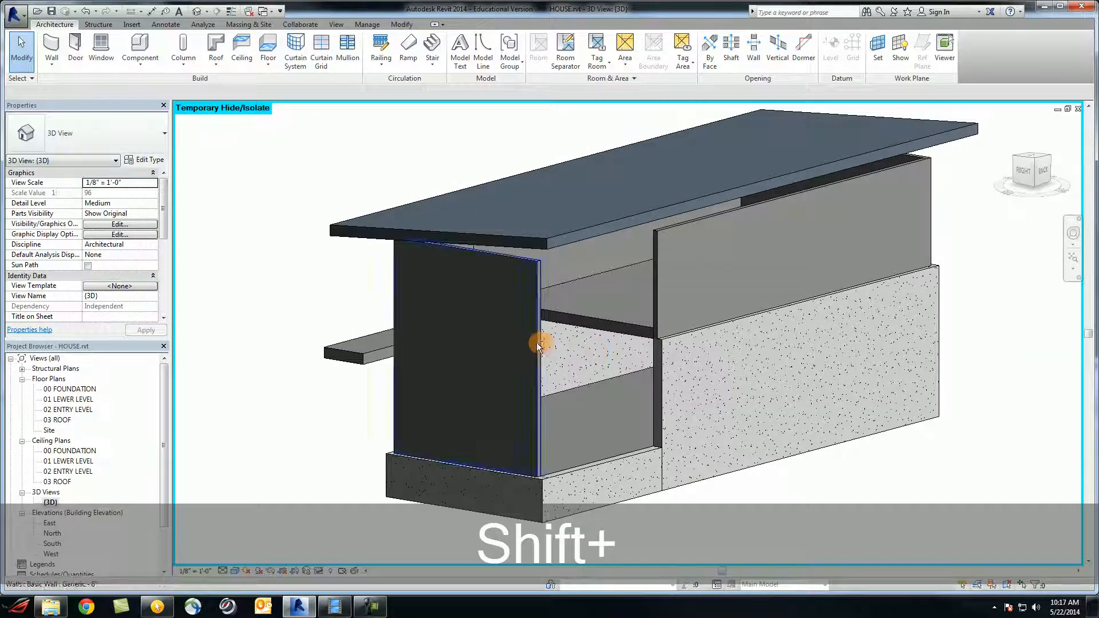
shift+middle_drag(538, 346, 598, 395)
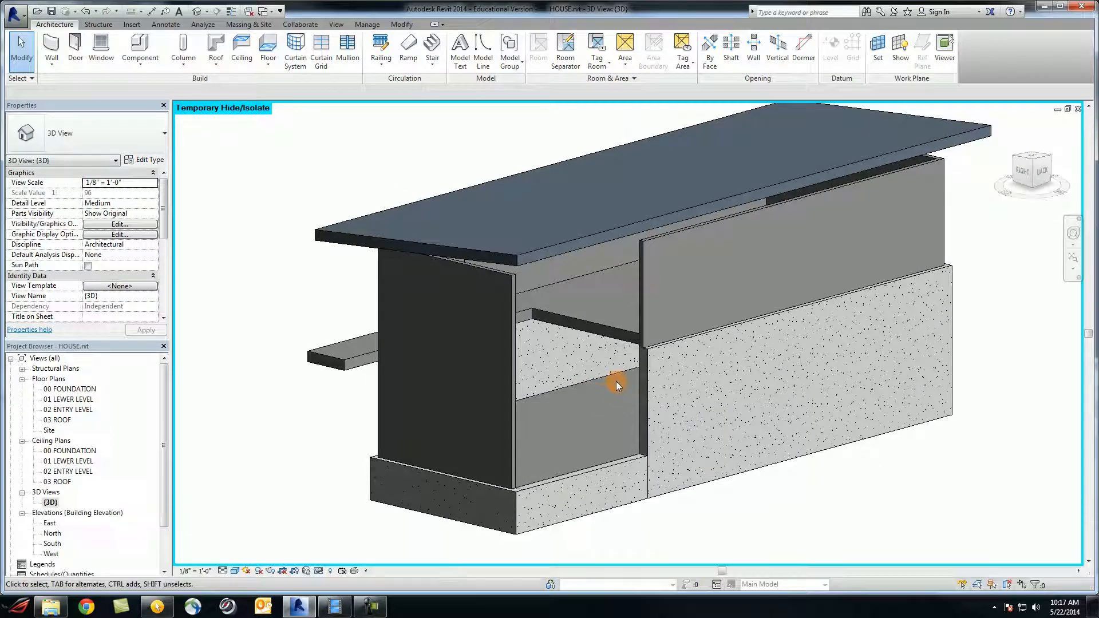
scroll(613, 379, down, 2)
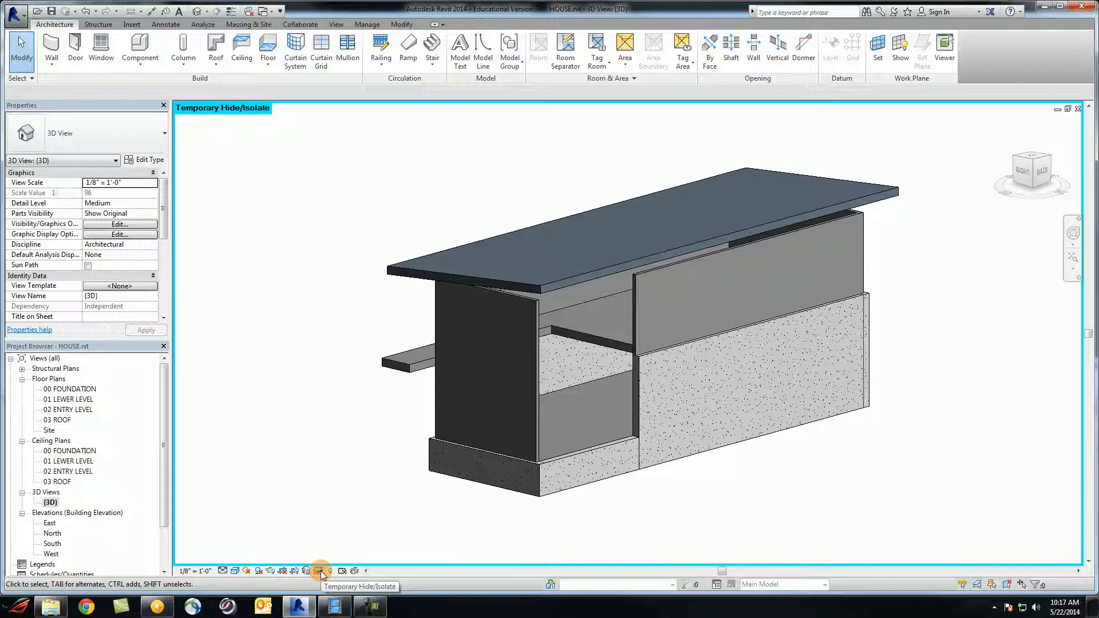
Reset the temporary hide/isolate in the 3D view and save the project.
click(319, 571)
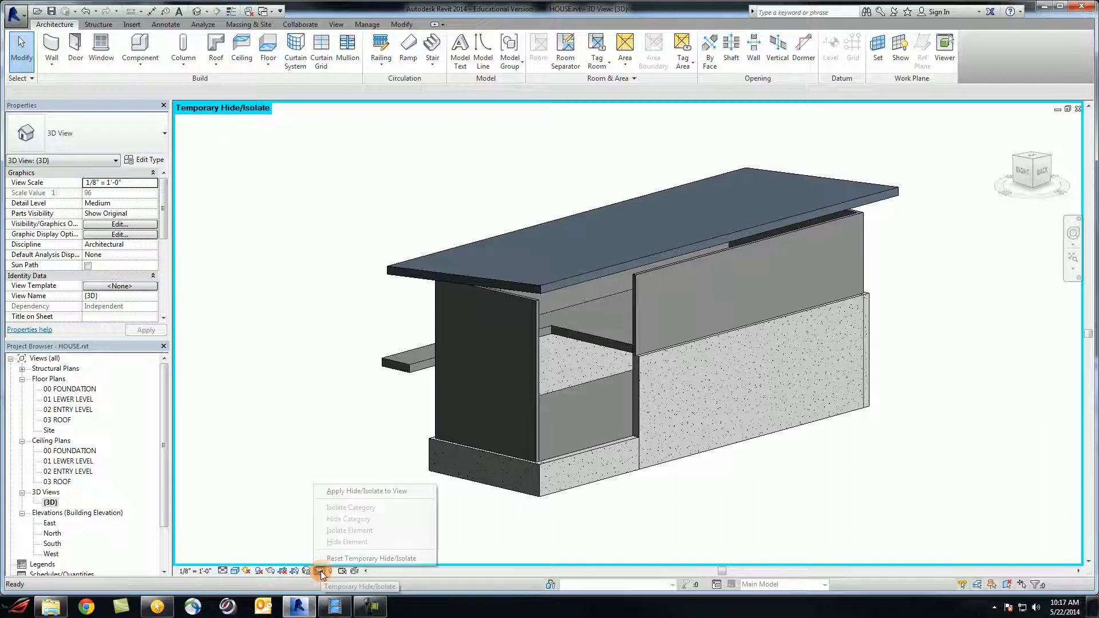
click(354, 560)
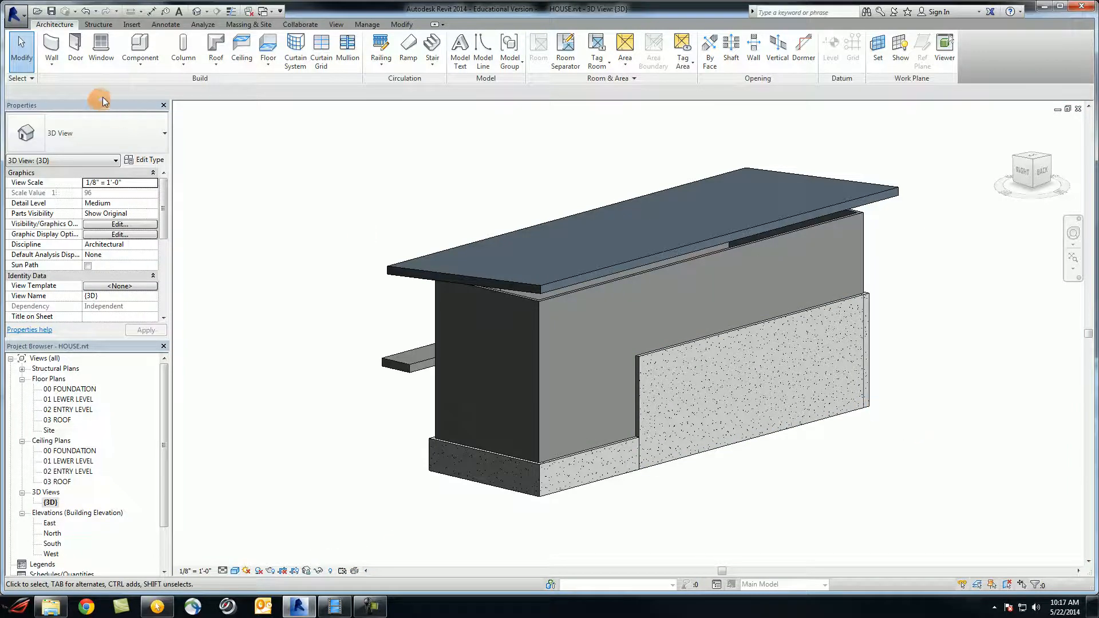
click(51, 12)
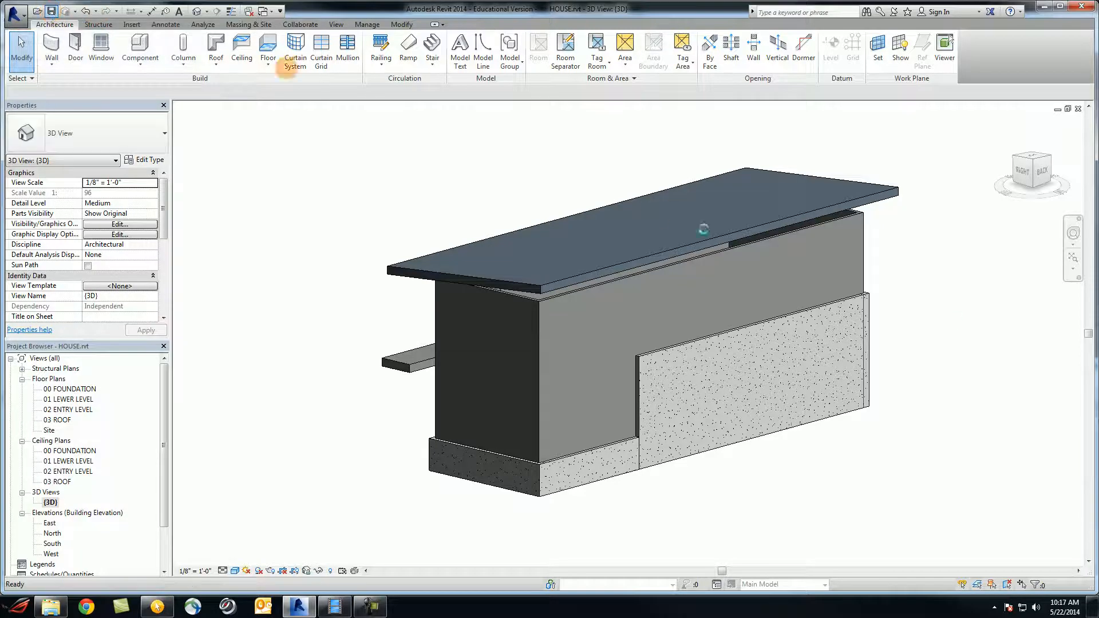